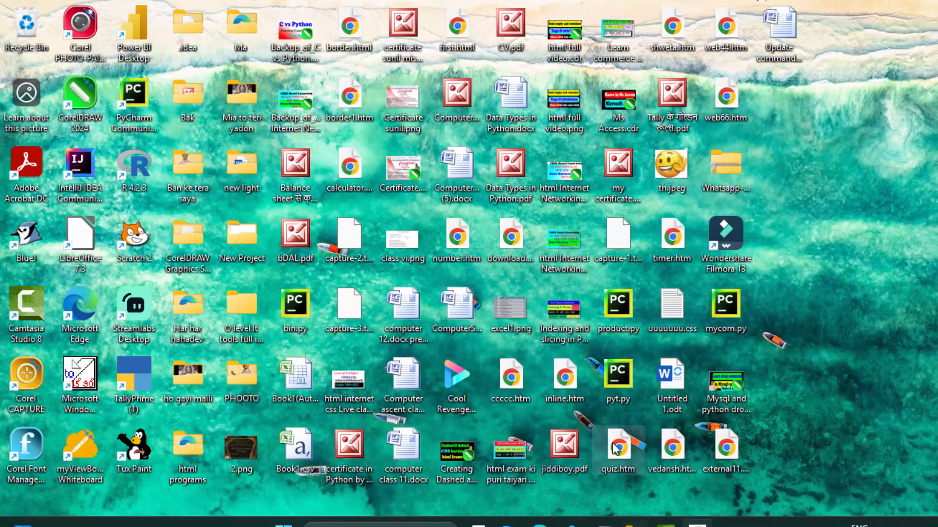
Step: Launch TallyPrime and continue in educational mode
double_click(152, 366)
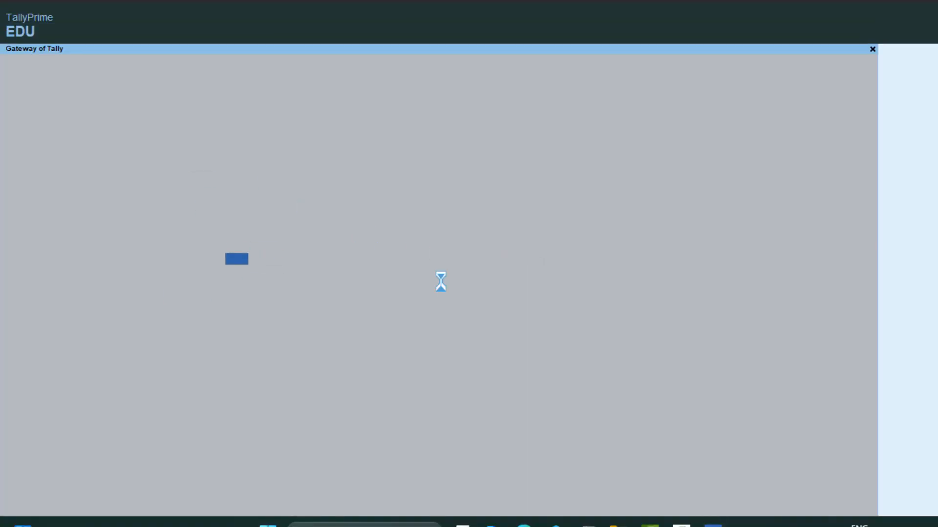
click(280, 305)
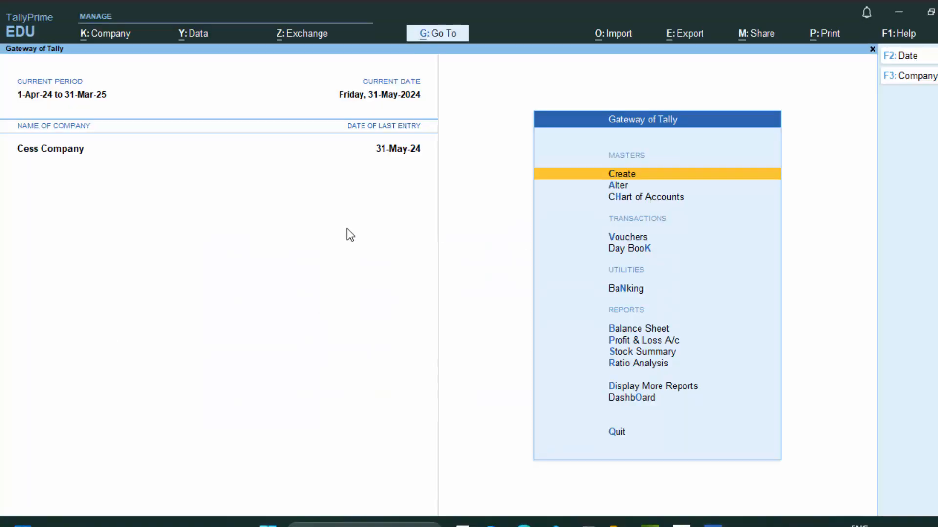
Step: From the List of Companies, choose Create Company to get a blank company form
click(896, 78)
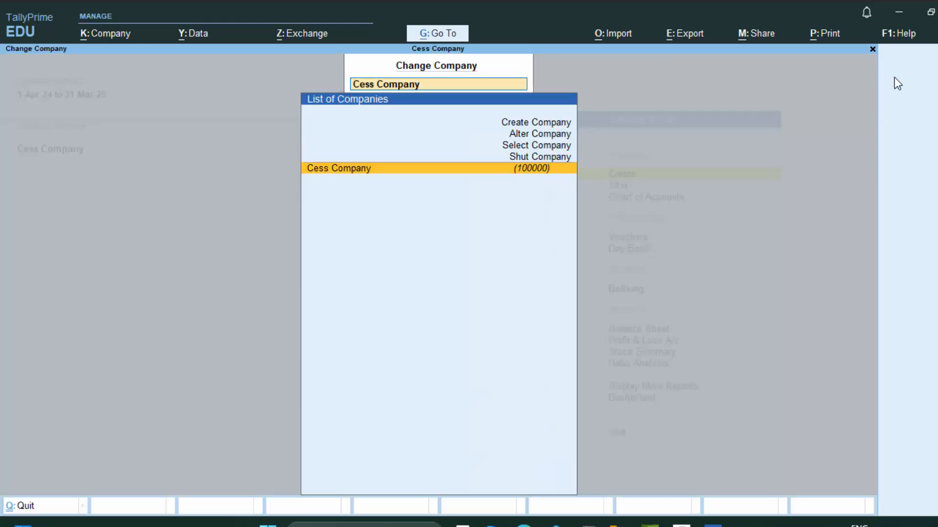
click(526, 126)
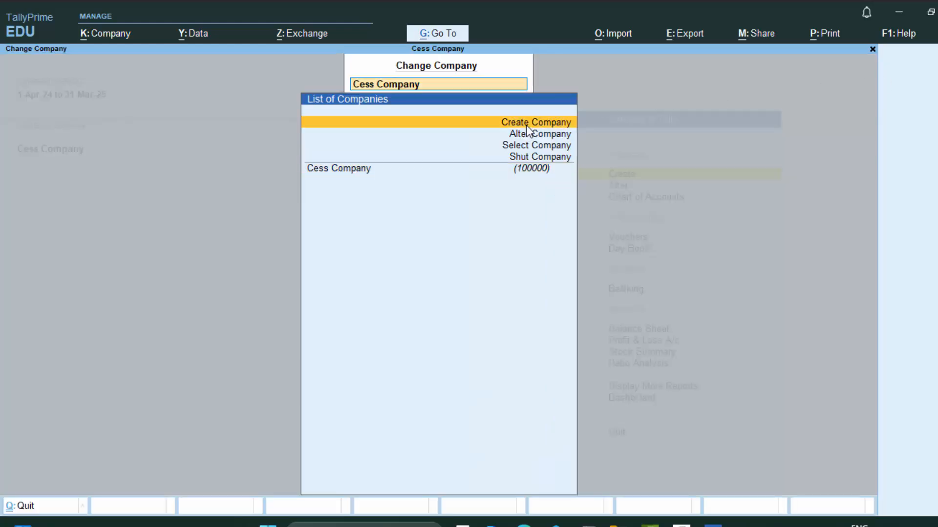
click(526, 125)
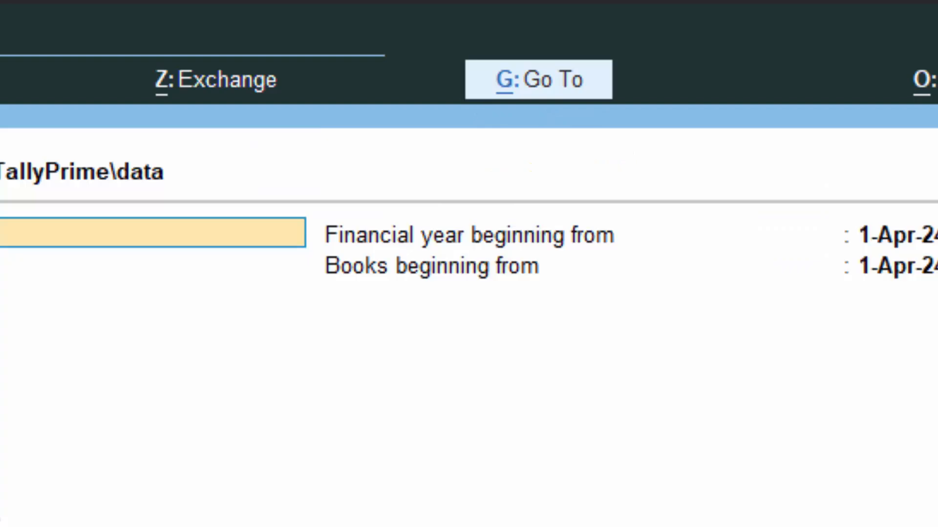
Step: Enter name 'Goods &Company', address New Colony Deoria, state Uttar Pradesh and pincode 274001
text(Goods)
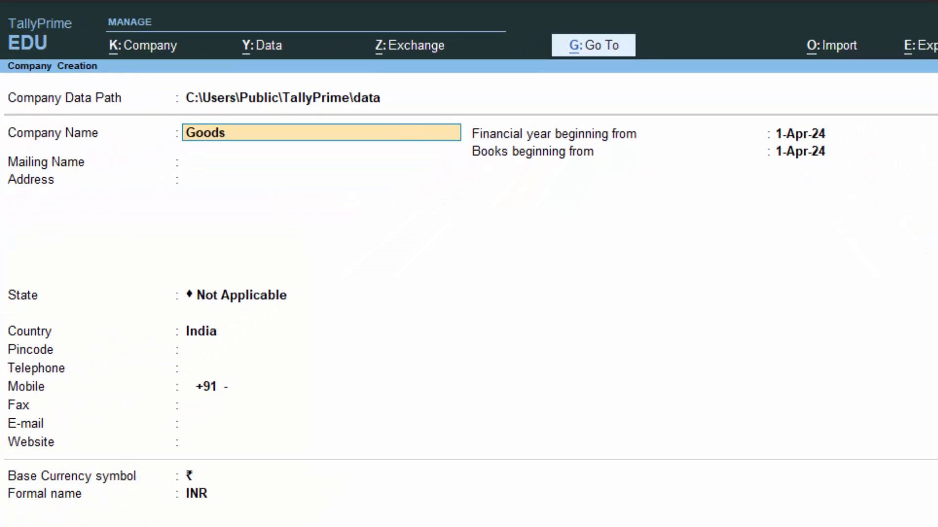
text( &Company)
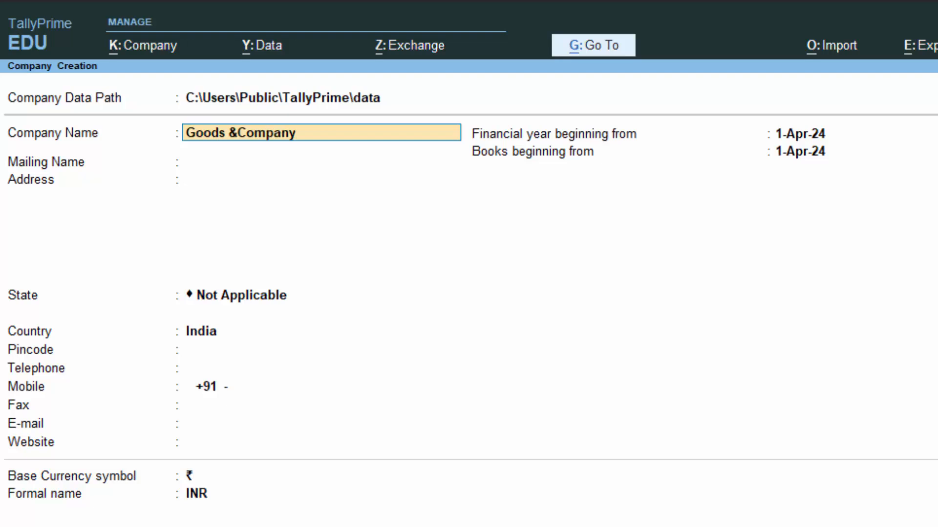
key(Return)
key(Return)
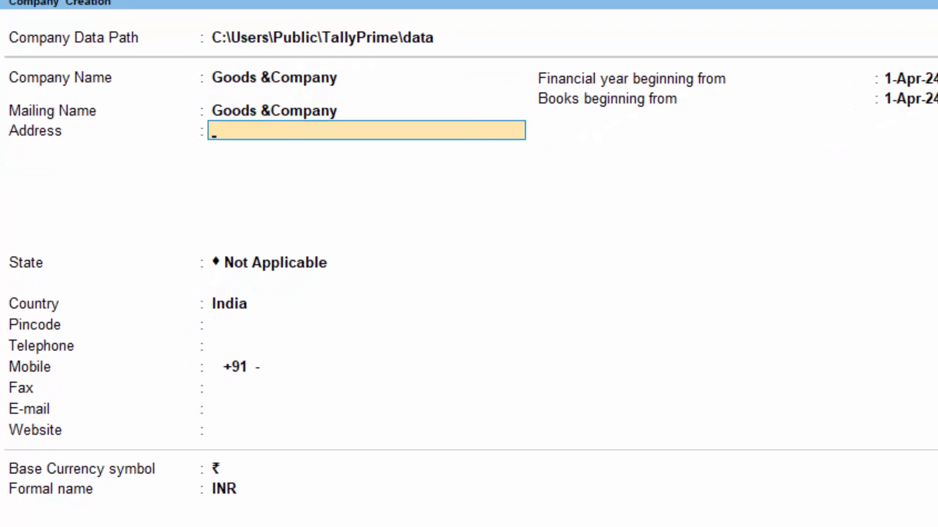
text(New)
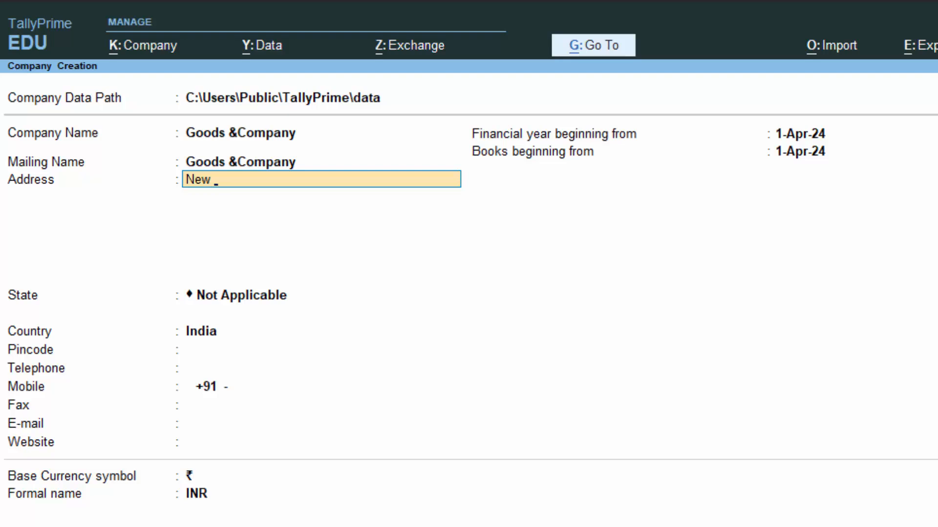
text(Col)
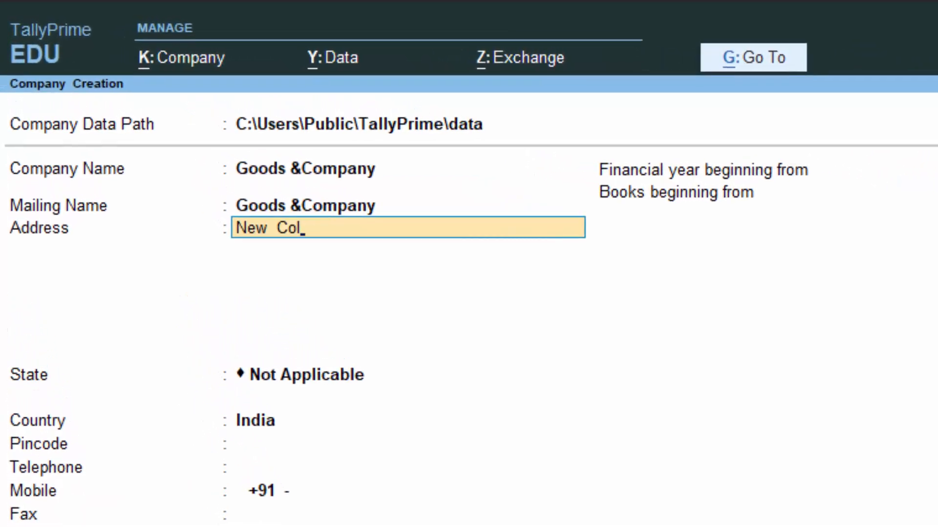
text(ony Deoria)
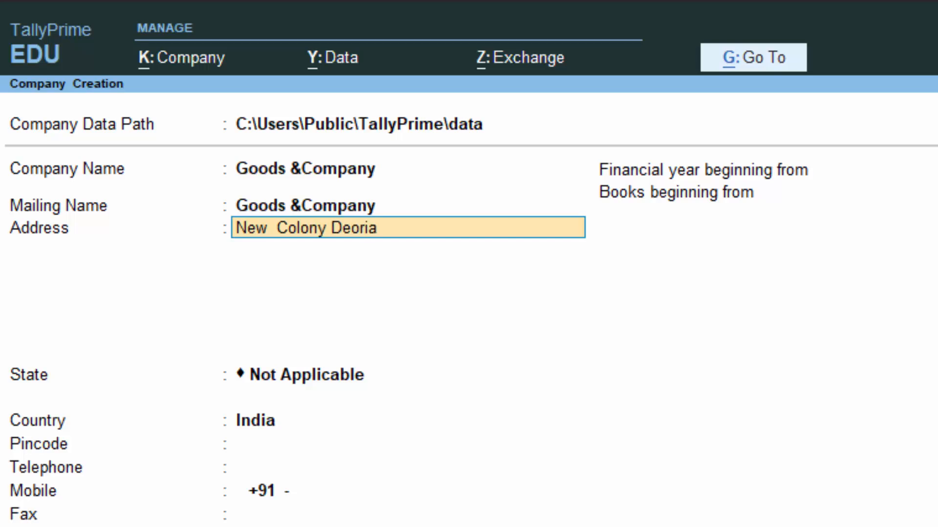
key(Return)
key(Return)
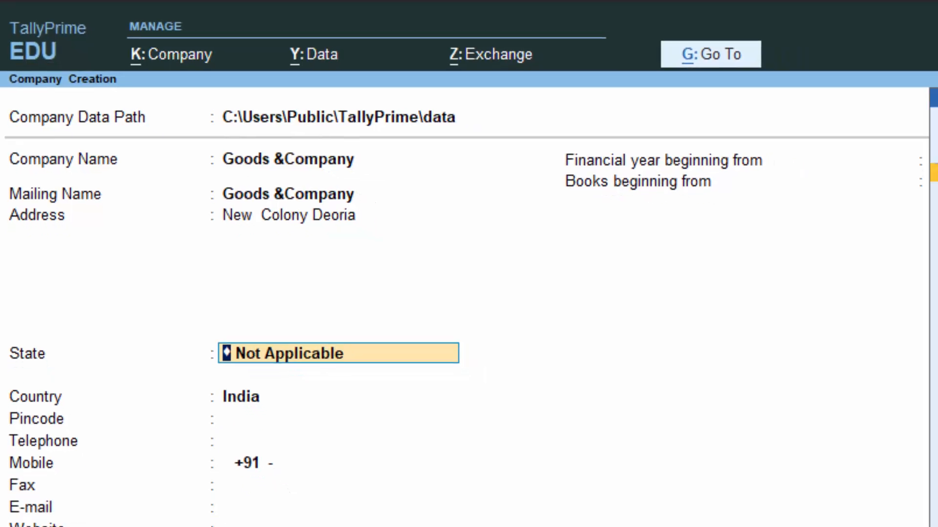
text(U)
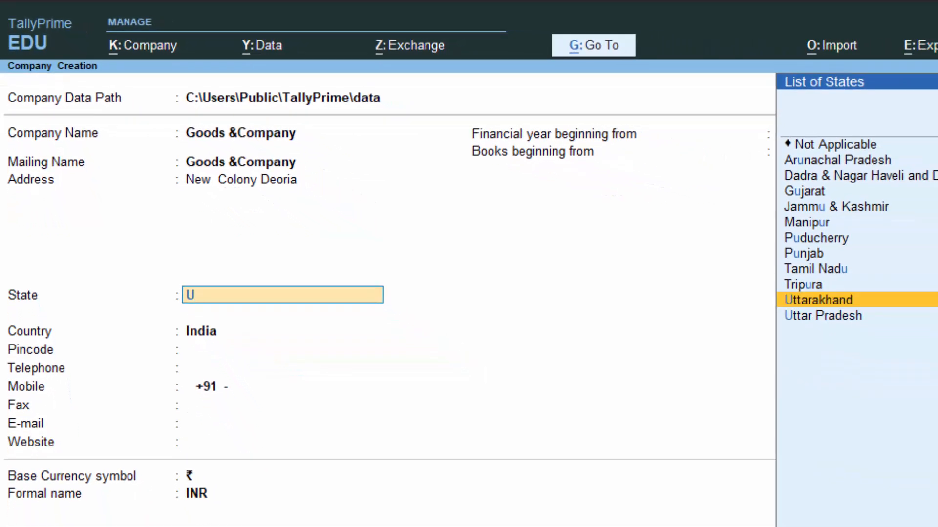
key(Down)
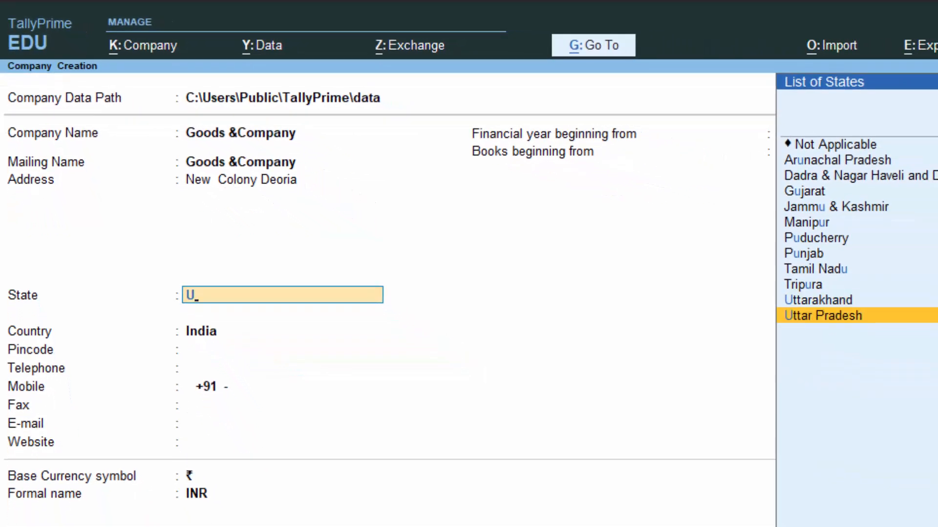
key(Return)
text(27400)
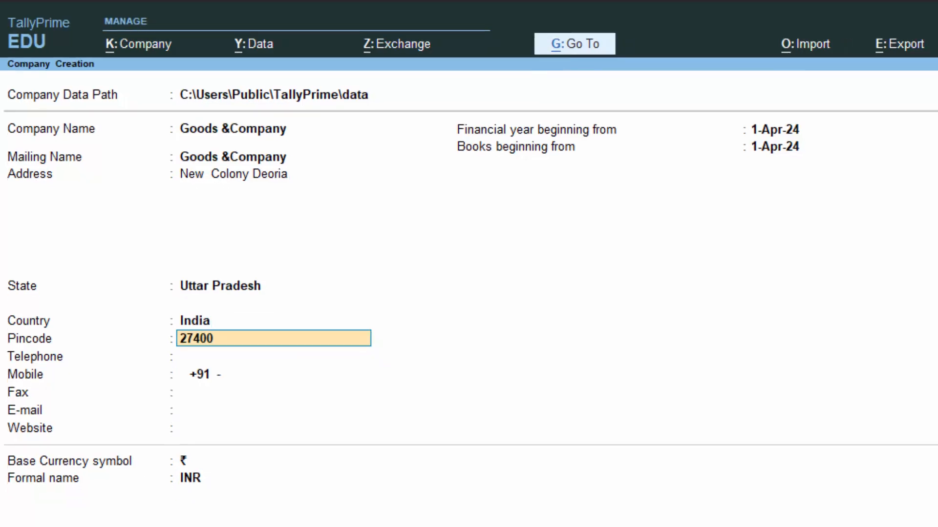
text(1)
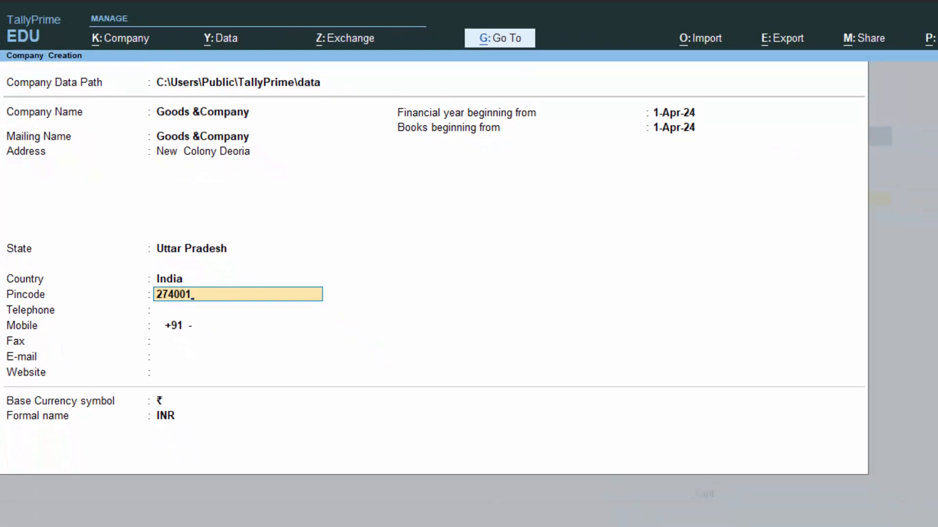
key(Return)
key(Return)
key(Return)
key(Return)
key(Return)
key(Return)
key(Return)
key(Return)
key(Return)
key(Return)
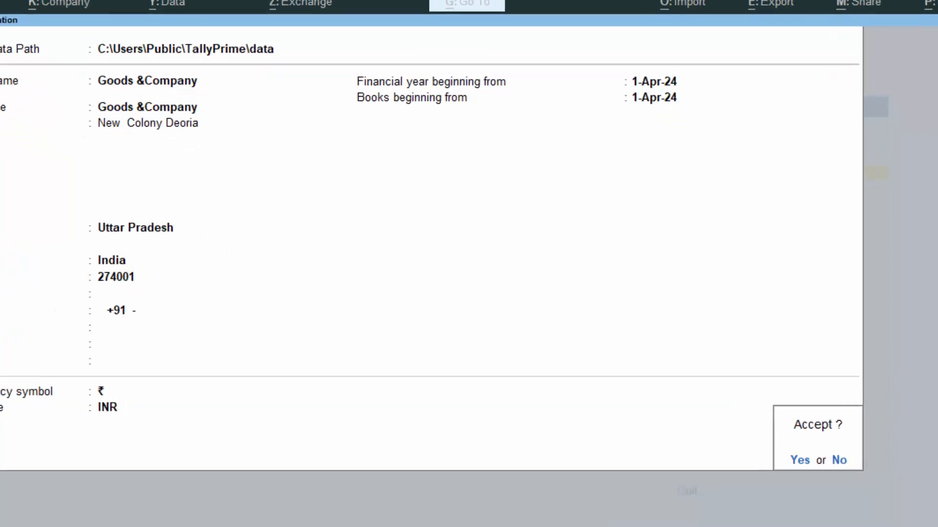
Step: Accept the company, enable the invoice discount column in Company Features, and save
key(Return)
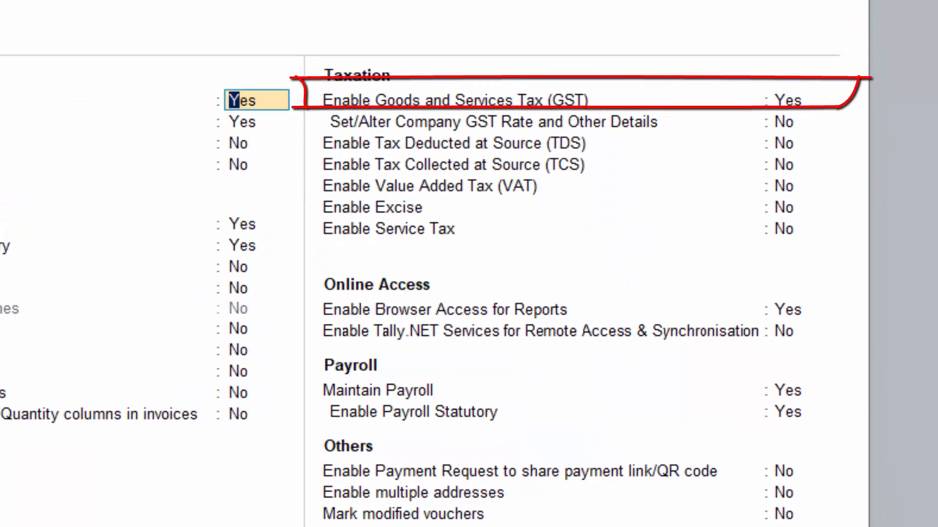
click(793, 104)
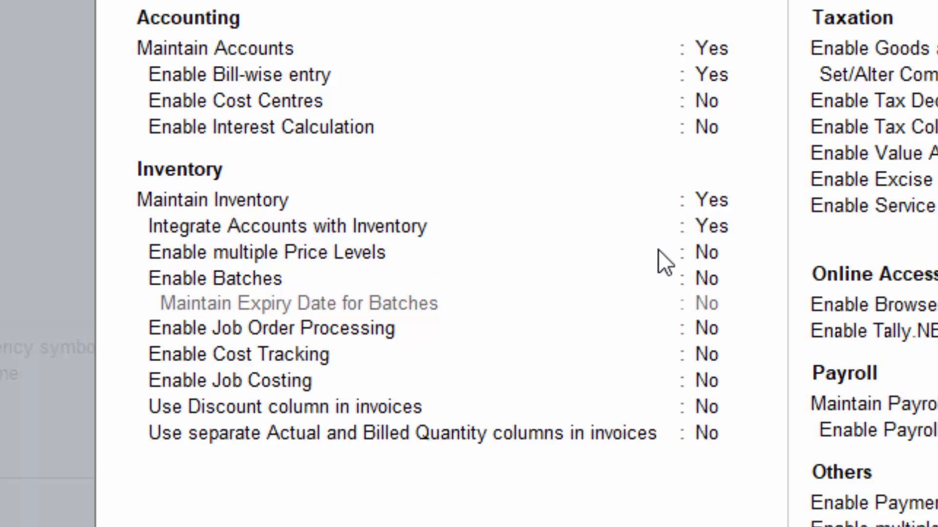
click(700, 251)
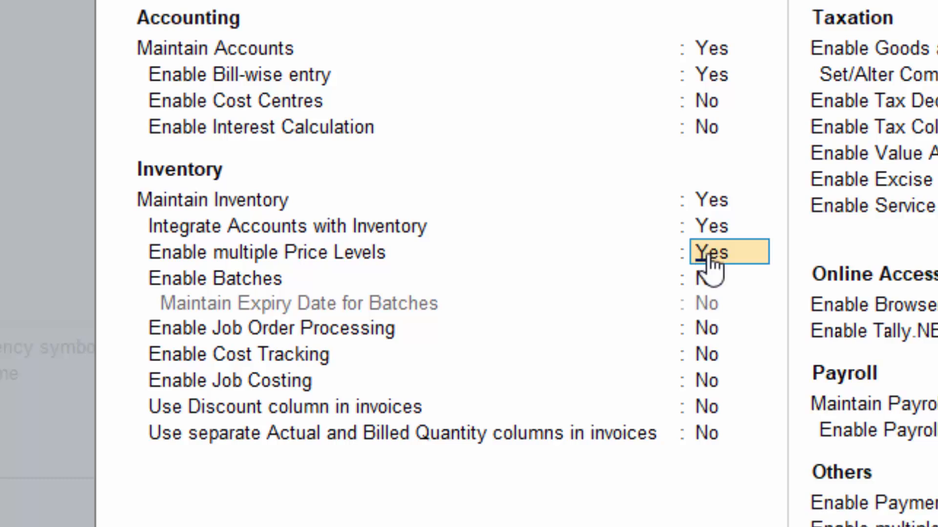
click(707, 254)
click(704, 400)
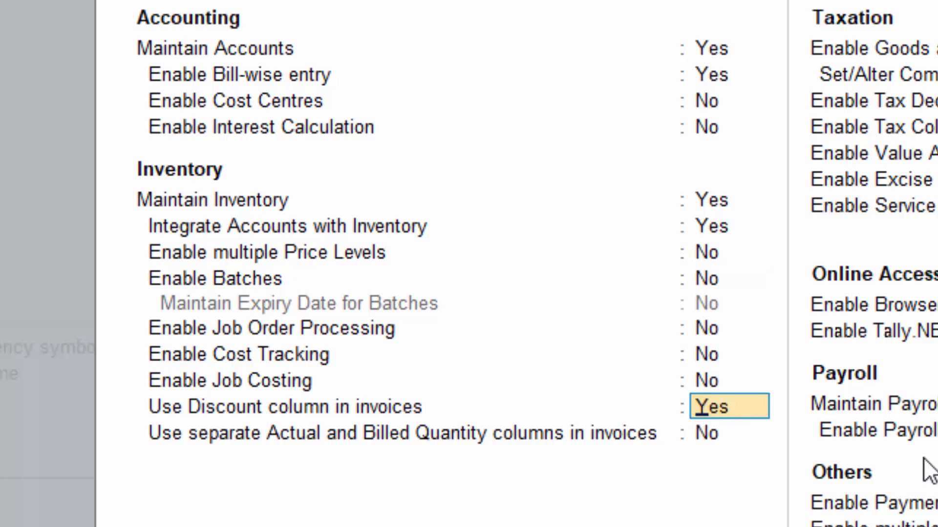
key(ctrl+a)
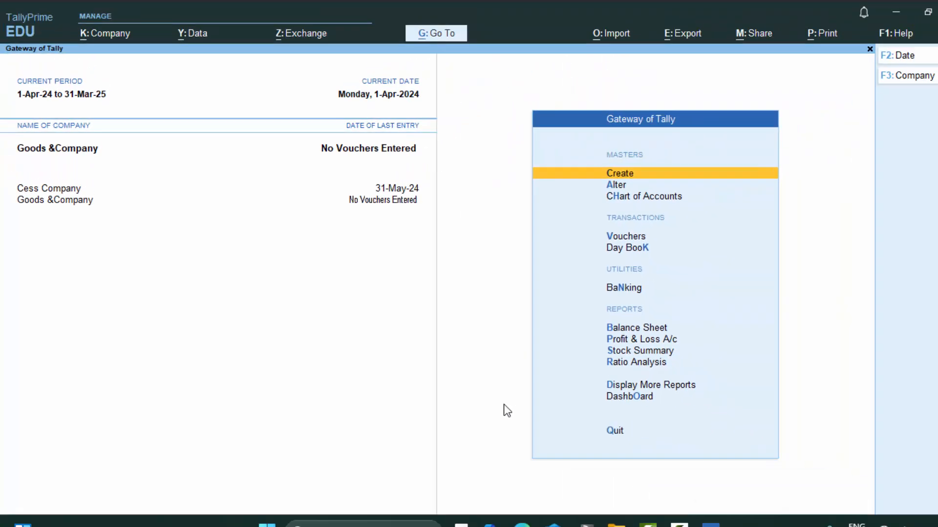
Step: Reopen Company Features (F11) for Goods &Company and set Enable GST to Yes
key(F11)
key(Return)
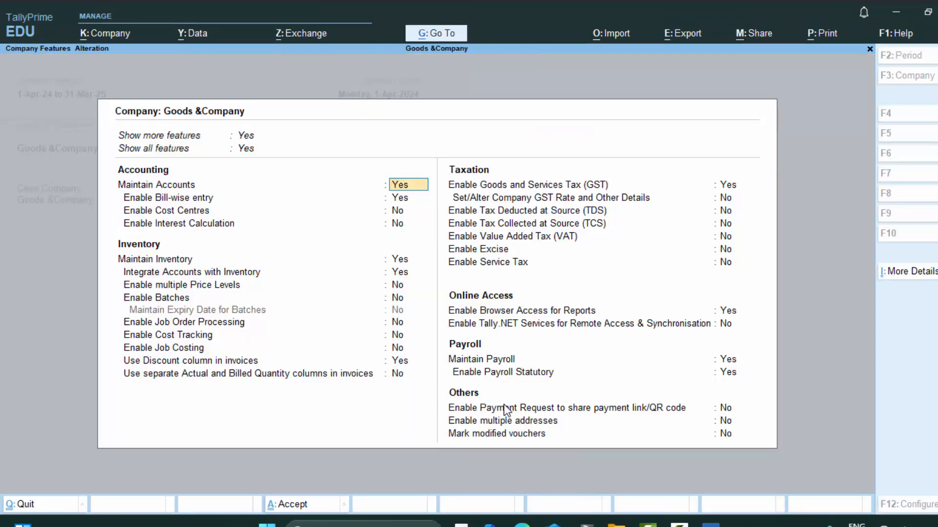
click(724, 187)
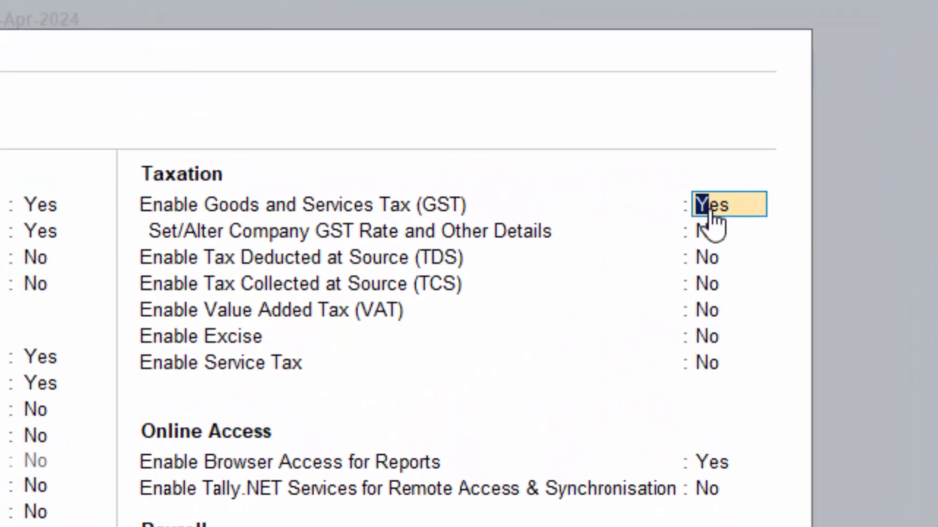
text(y)
key(Return)
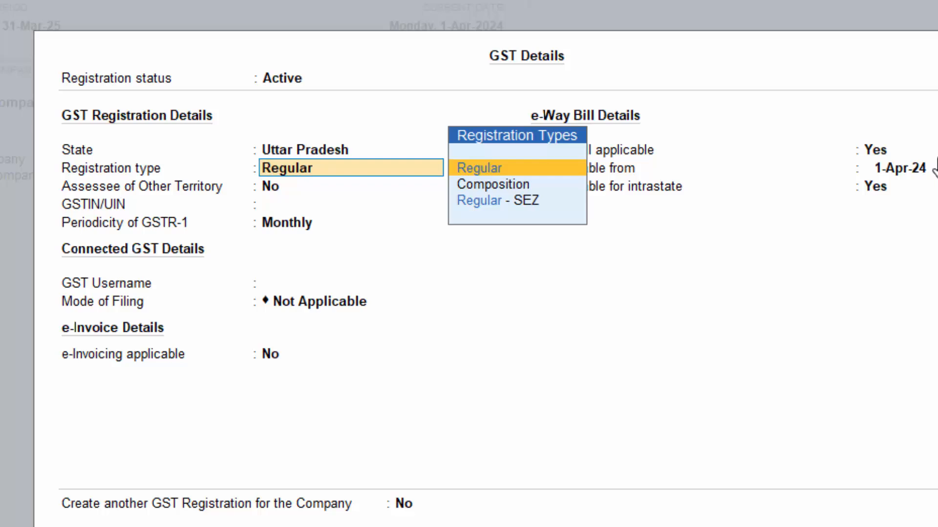
Step: Fill GST details: Regular registration, the GSTIN, monthly GSTR-1, the GST username, EVC filing
key(Return)
key(Return)
text(FJHJHFHFHFHG)
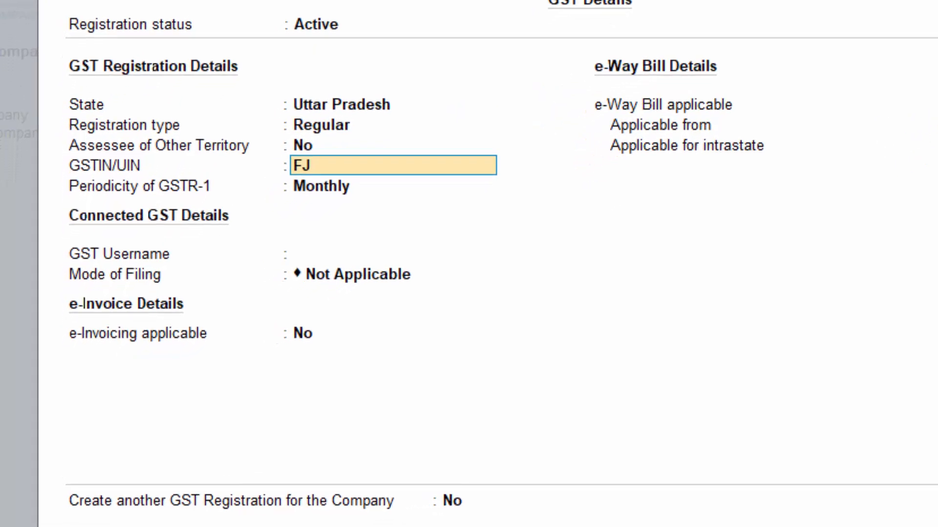
text(R76)
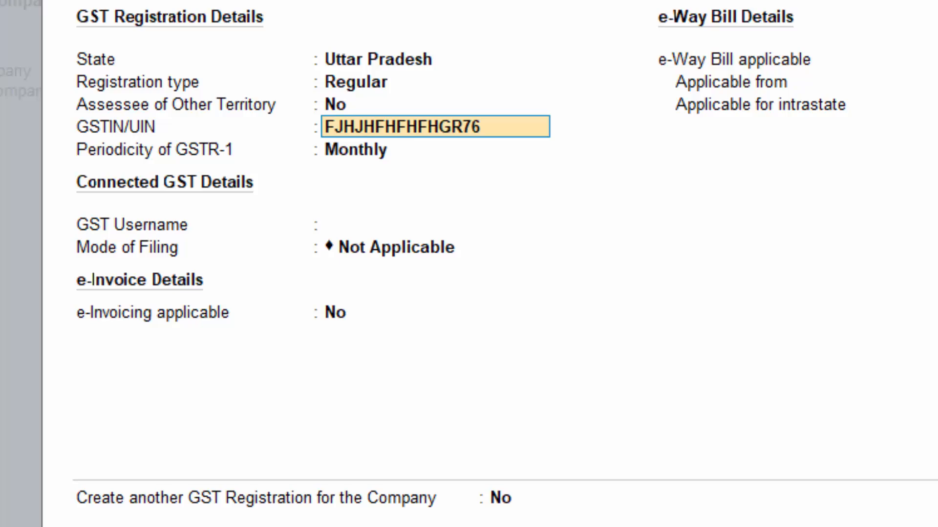
key(Return)
key(Return)
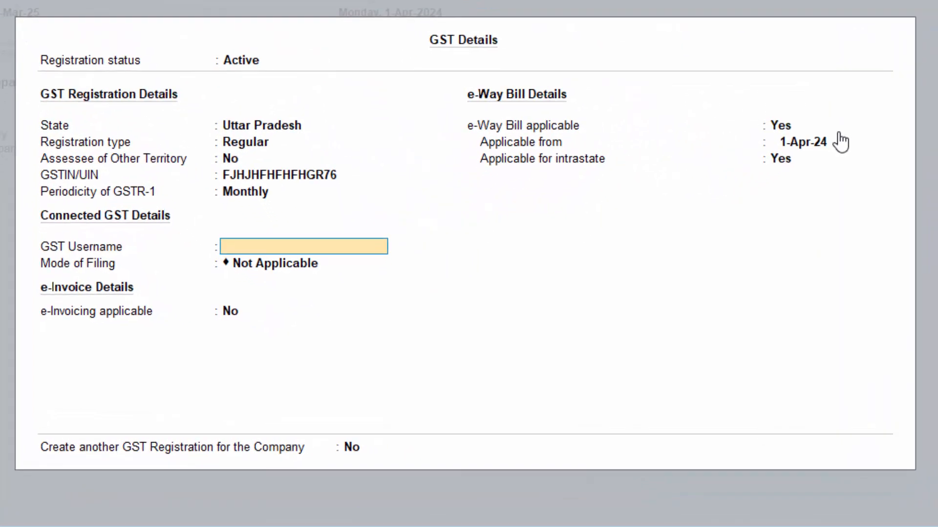
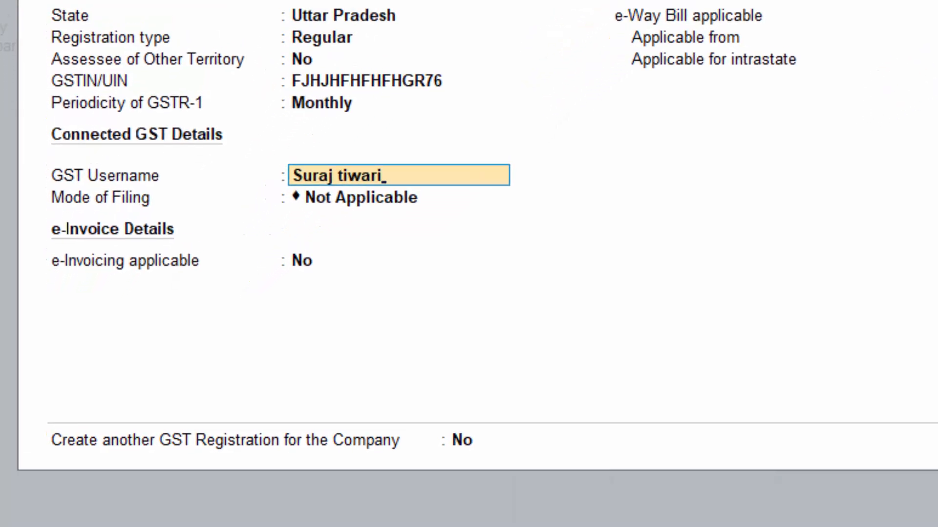
key(Return)
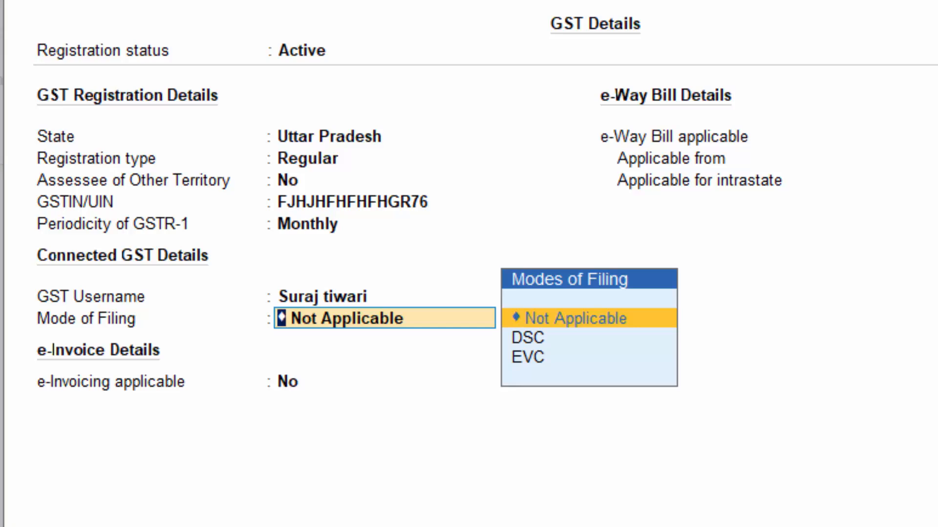
key(Down)
key(Down)
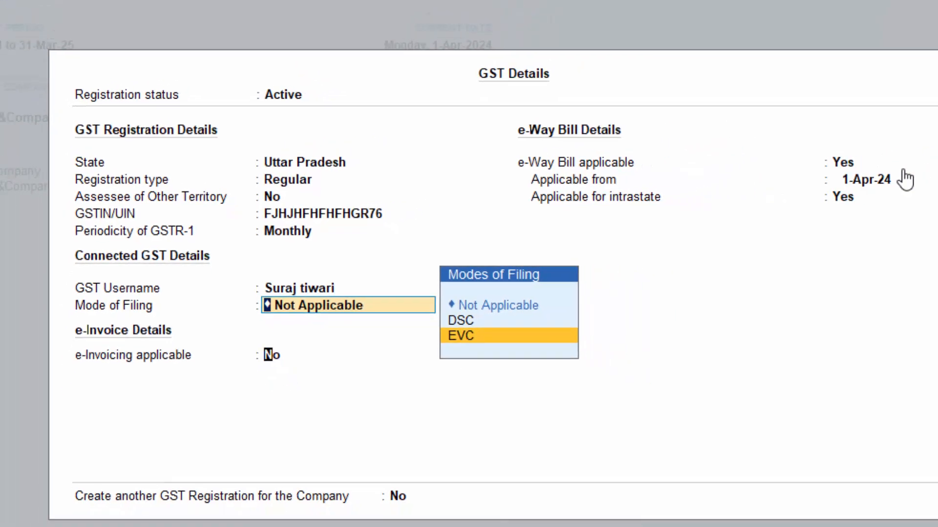
key(Return)
key(Return)
key(Return)
key(Return)
key(Return)
key(Return)
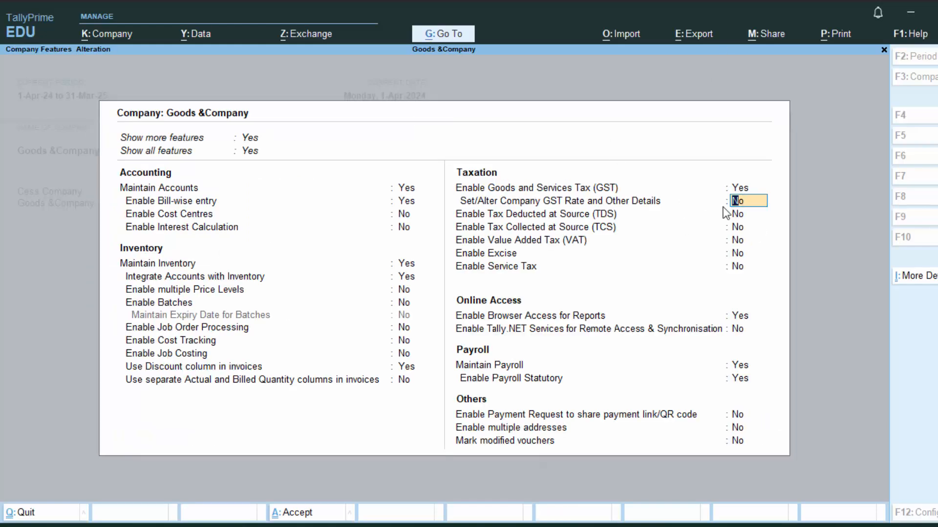
Step: Turn on company GST rate details and specify HSN/SAC code 57569800 directly
text(y)
key(Return)
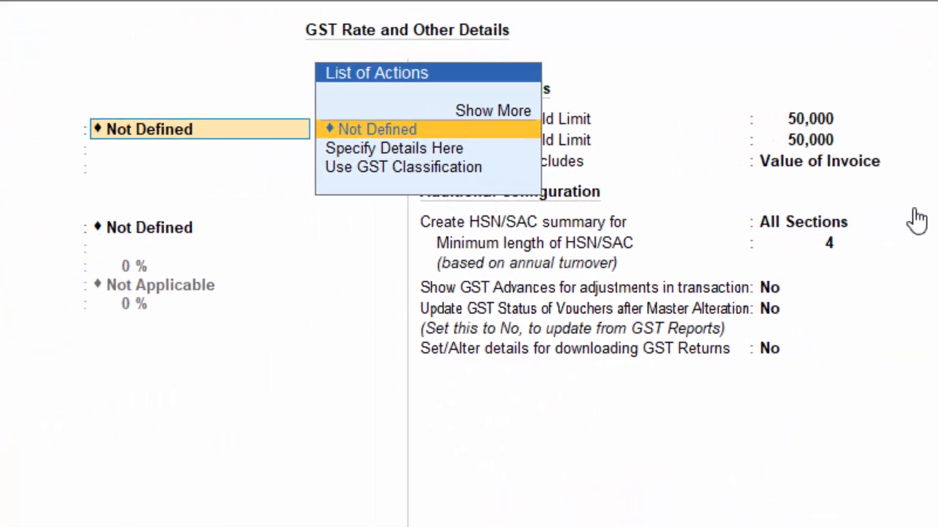
key(Down)
key(Return)
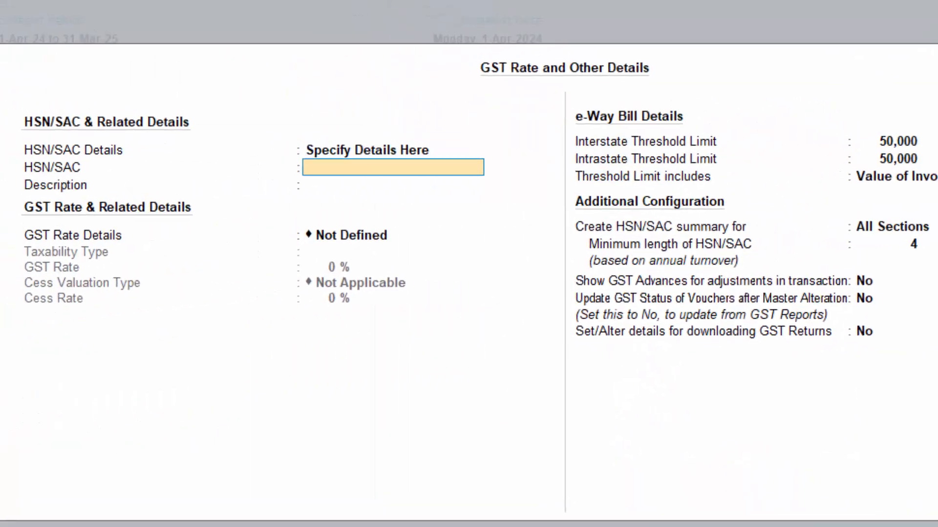
text(57569858)
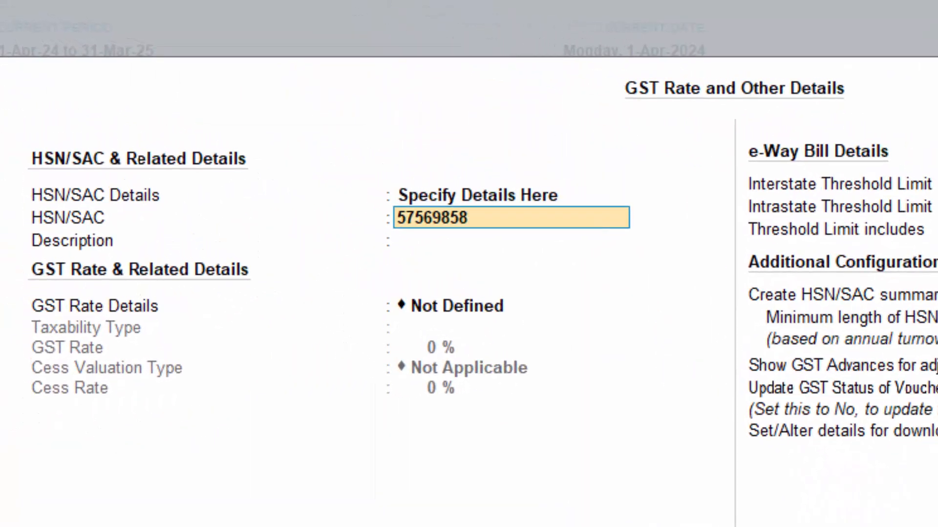
key(BackSpace)
key(BackSpace)
text(00)
key(Return)
key(Return)
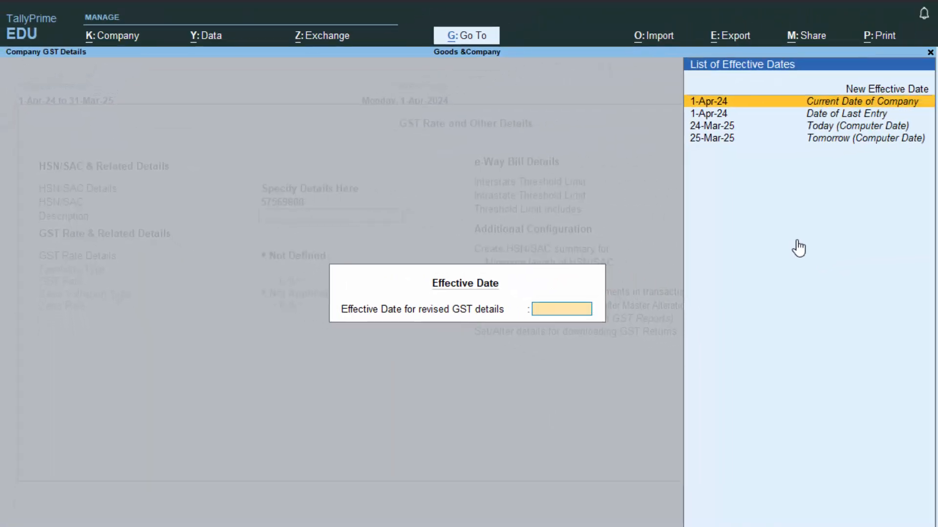
key(Return)
Step: Set the GST rate to 28% with cess based on value and quantity, leaving cess at 0
key(Down)
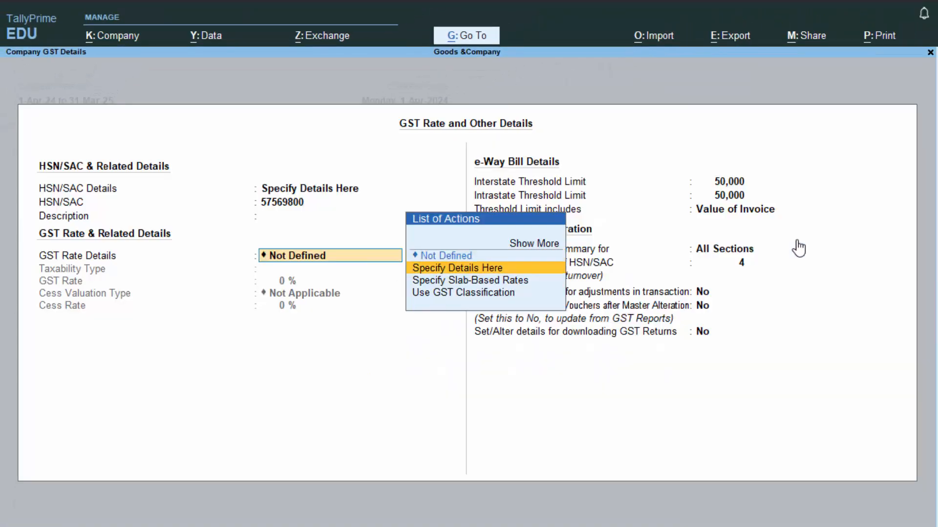
key(Return)
key(Return)
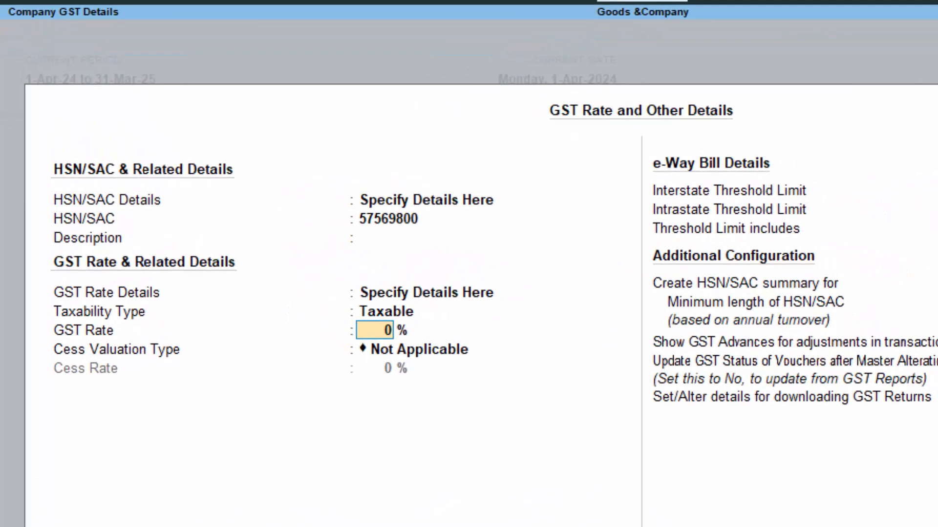
text(28)
key(Return)
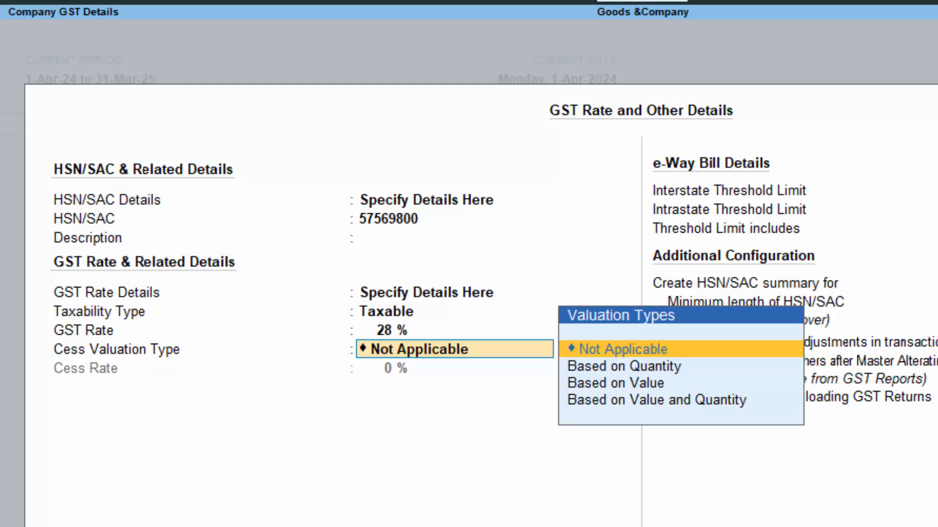
key(Down)
key(Down)
key(Down)
key(Return)
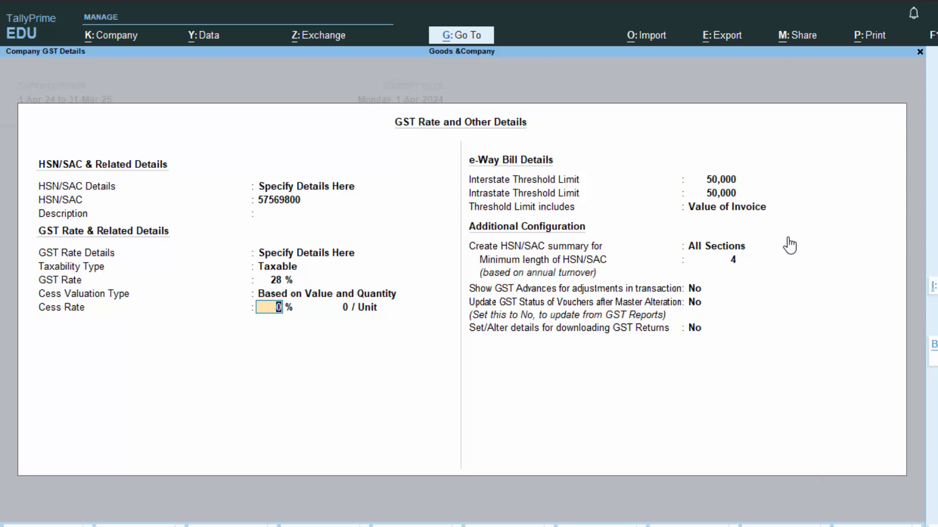
key(Return)
key(Return)
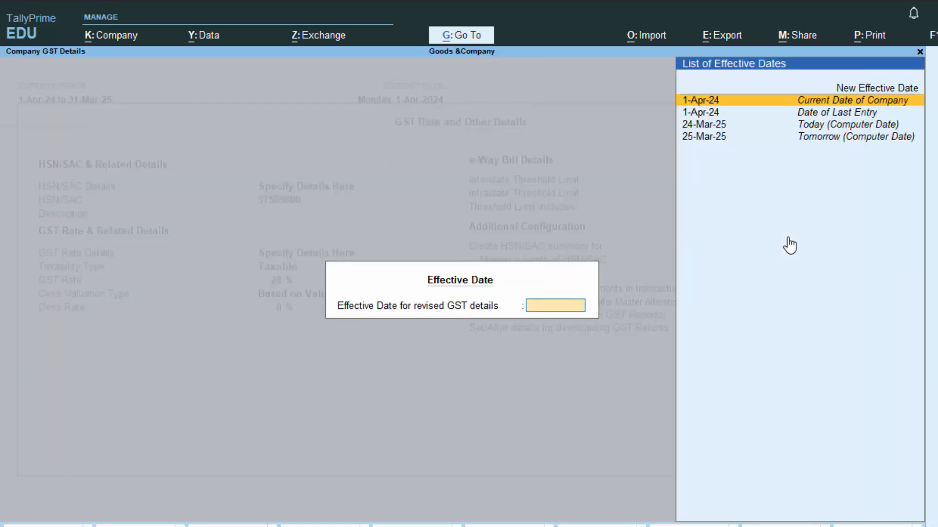
key(Return)
key(Return)
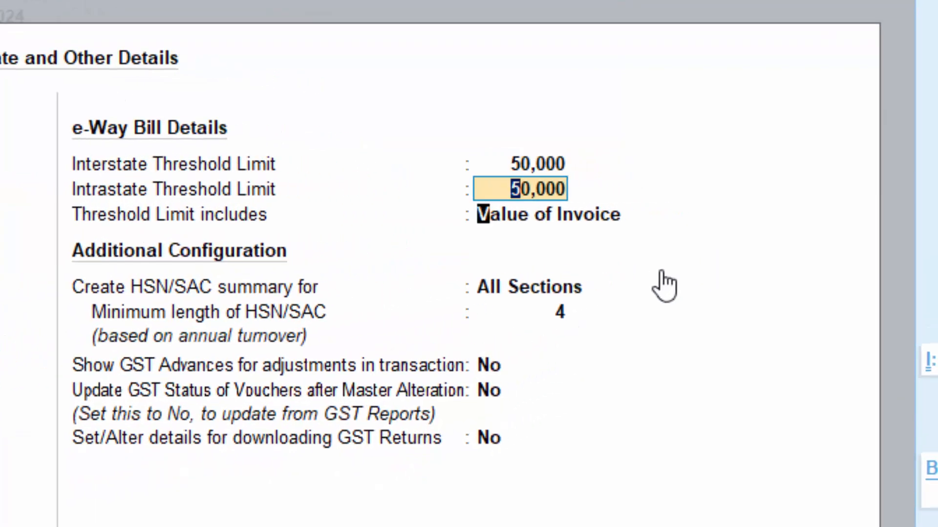
key(Return)
key(Return)
key(Return)
key(Return)
key(Return)
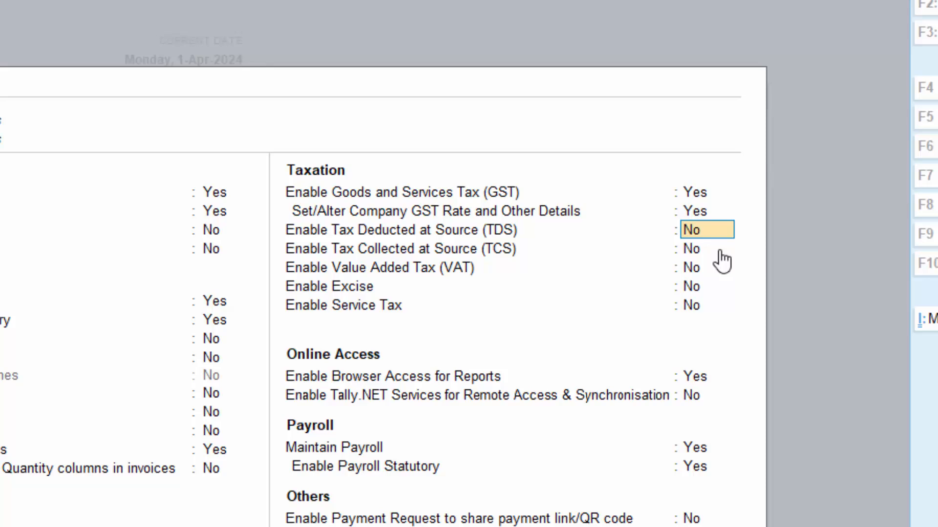
Step: Set Maintain Payroll to No and save the company features
key(Down)
key(Down)
key(Down)
key(Down)
key(Down)
key(Down)
key(Down)
key(Down)
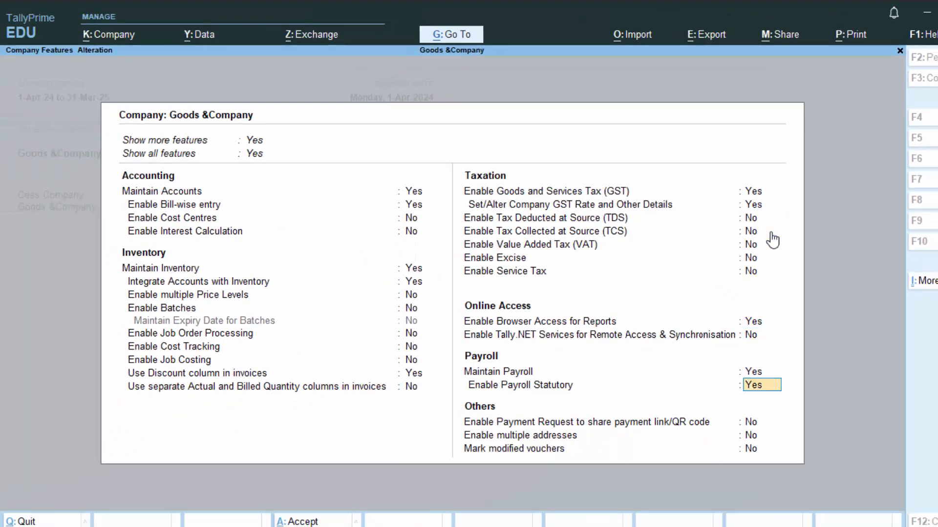
key(Return)
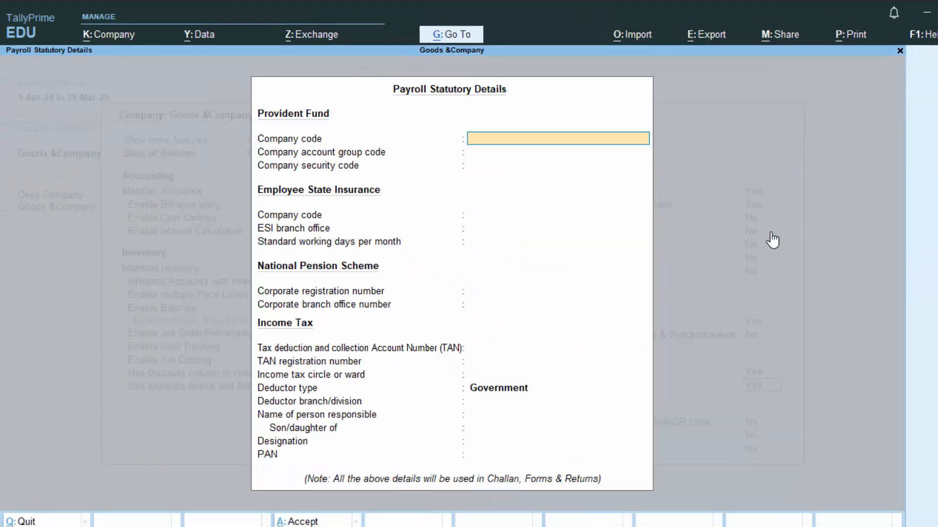
key(Return)
key(Escape)
key(y)
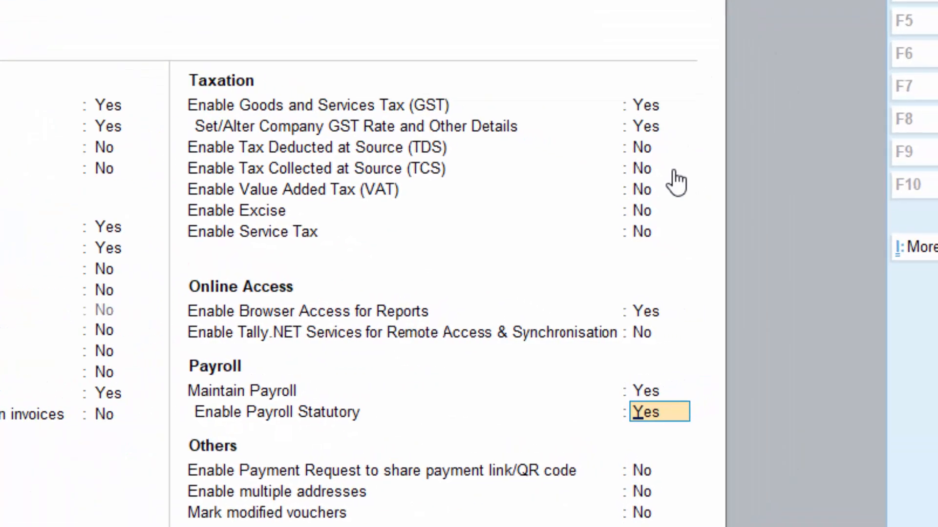
key(Up)
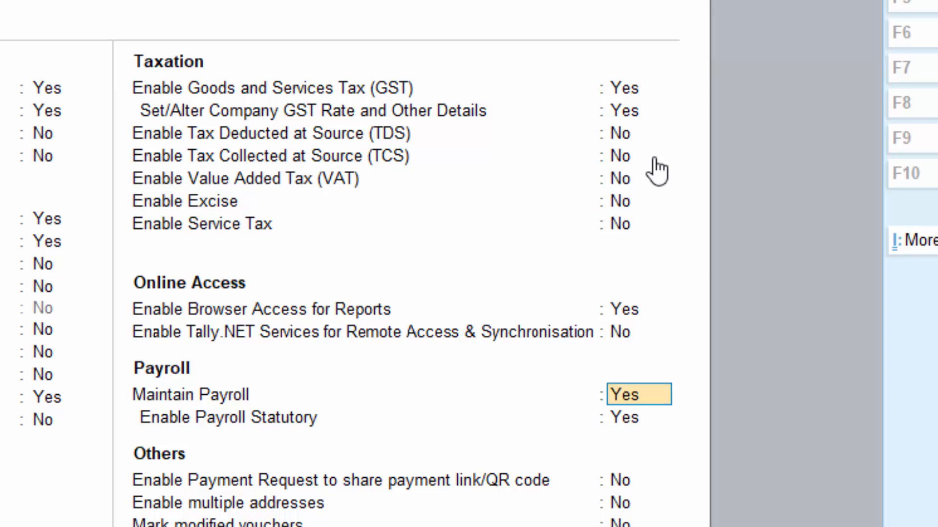
text(n)
key(Return)
key(Return)
key(Return)
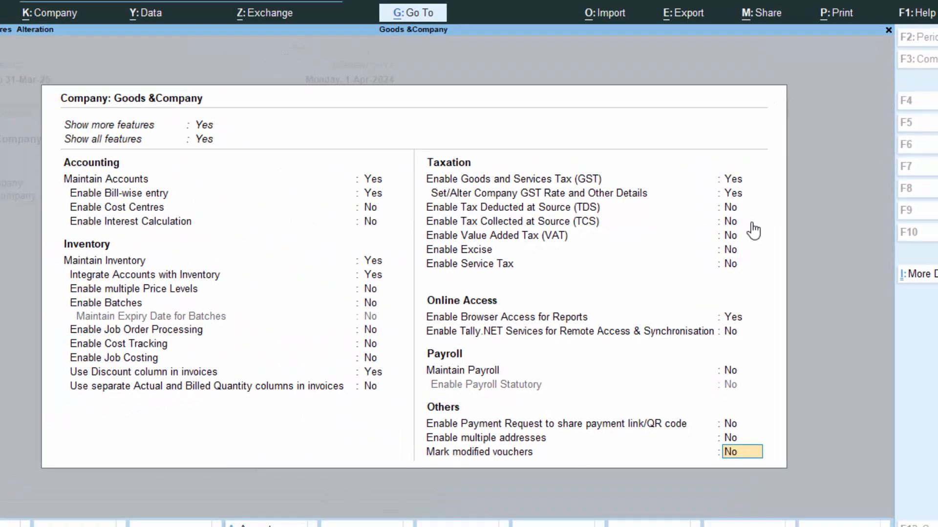
key(Return)
key(y)
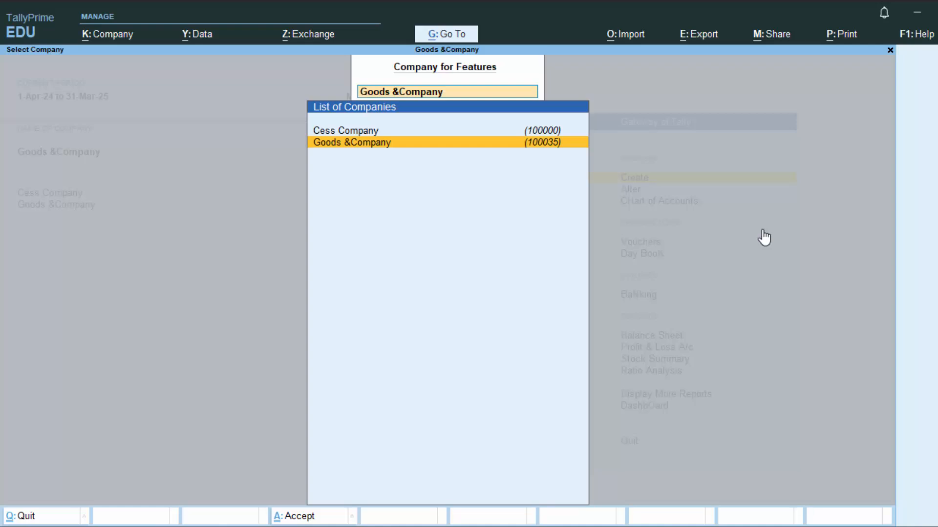
Step: Close the company selection prompt and start a new voucher entry
key(BackSpace)
key(Escape)
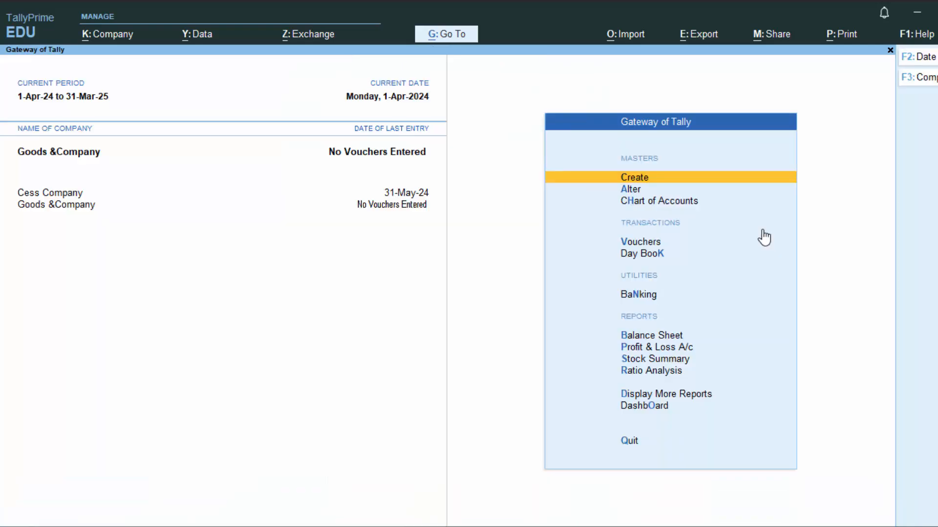
key(v)
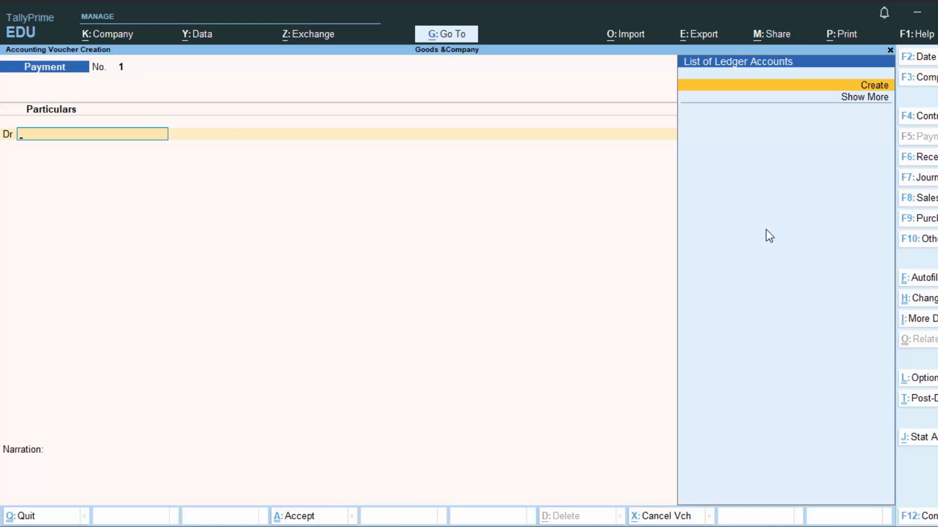
Step: Switch to a Receipt voucher and create a new ledger named Capital A/c
click(925, 158)
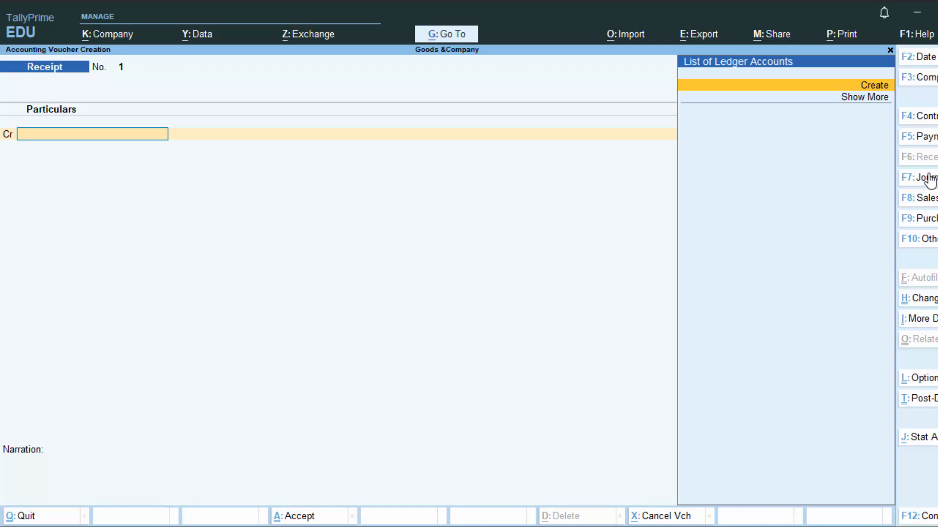
key(alt+c)
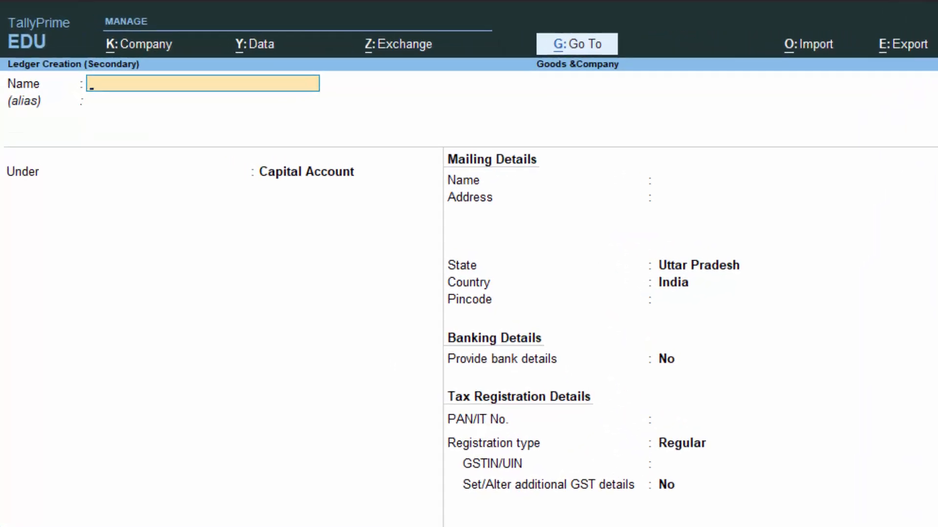
text(C)
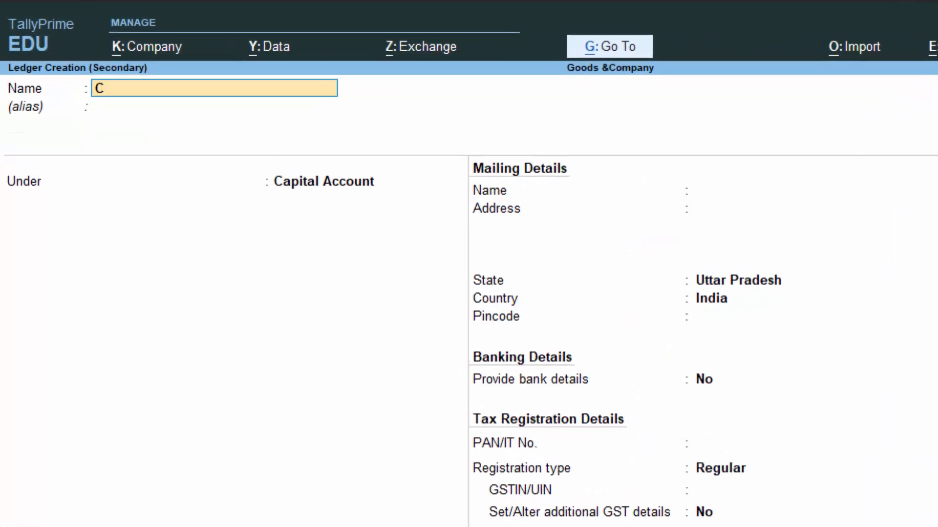
text(apital A/c)
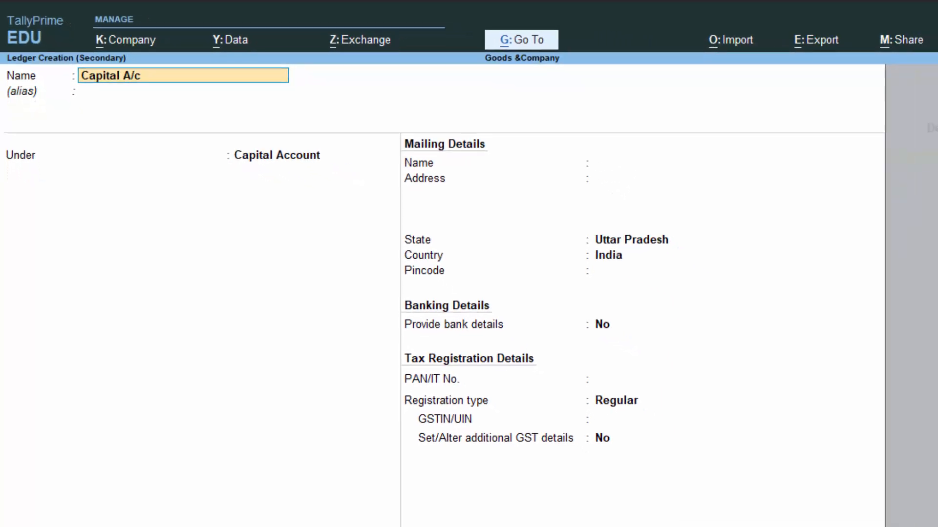
key(Return)
key(Return)
key(Return)
key(Return)
key(Return)
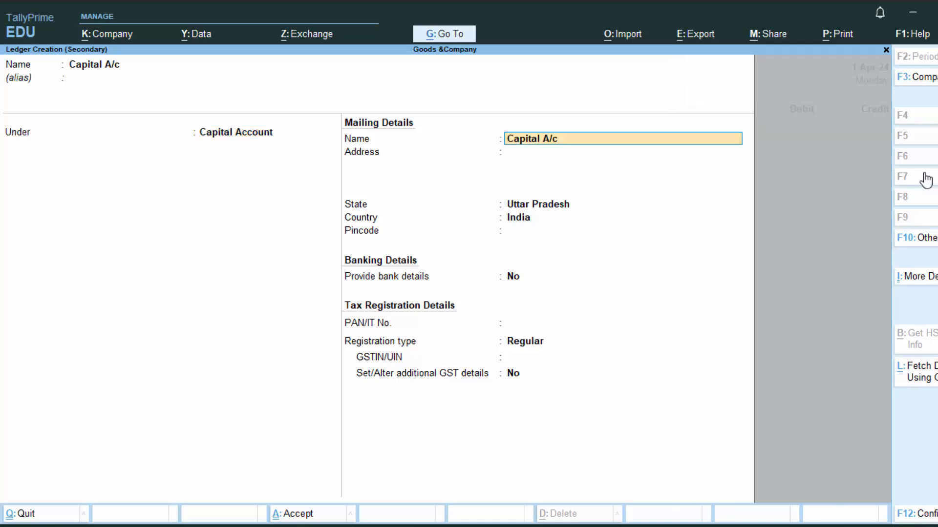
key(Return)
key(Return)
key(Return)
key(Return)
key(Return)
key(Return)
key(Return)
key(Return)
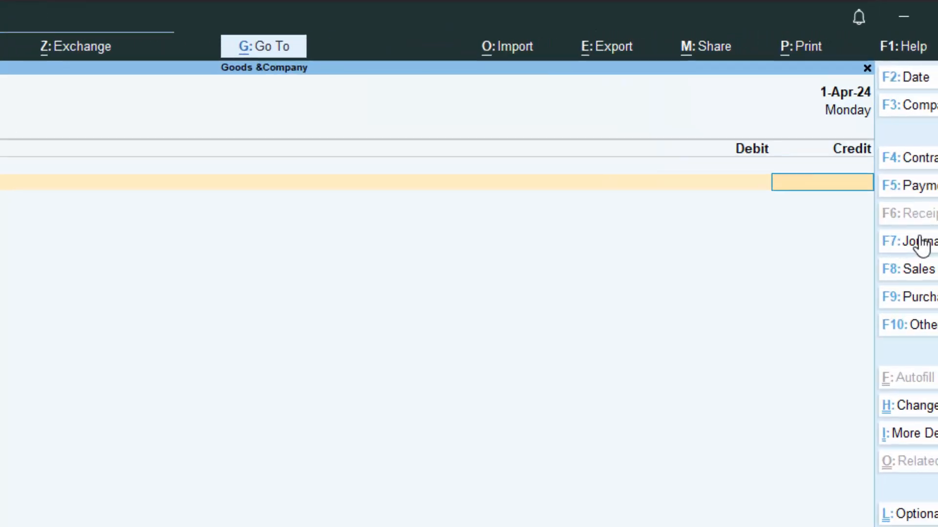
Step: Record 7,00,000 credited to Capital A/c and debited to Cash, then quit to Gateway
text(70)
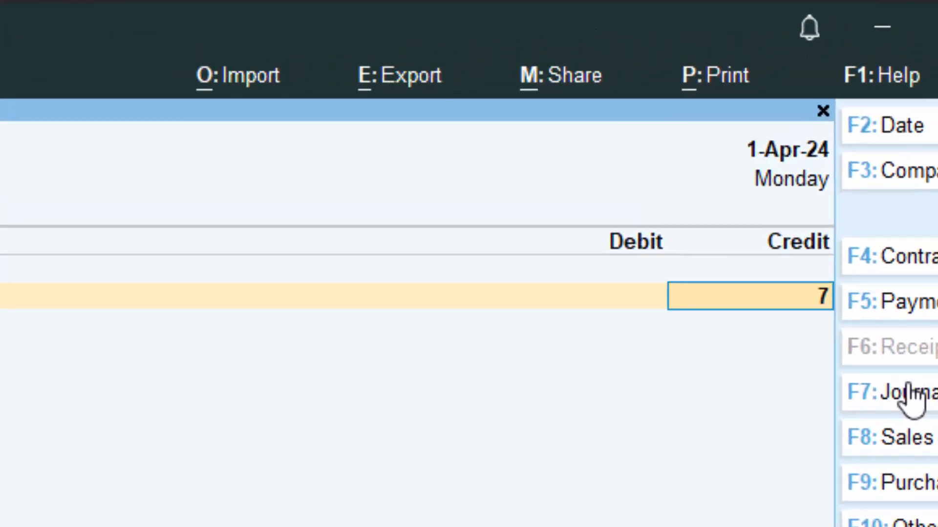
text(0000)
key(Return)
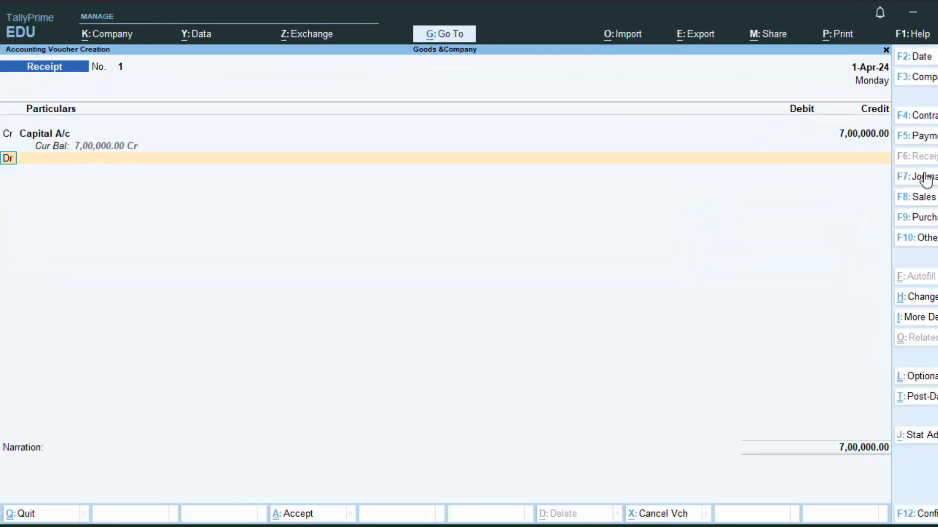
key(Down)
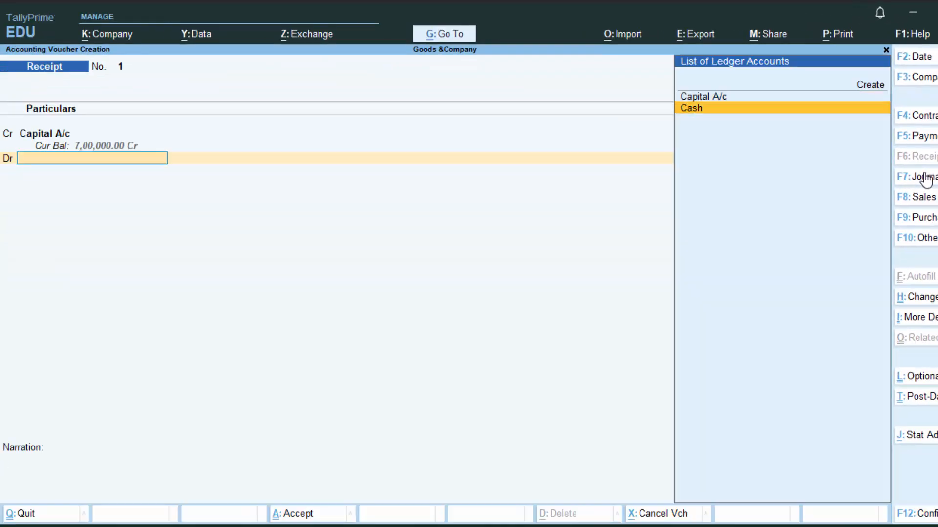
key(Return)
key(Return)
key(Return)
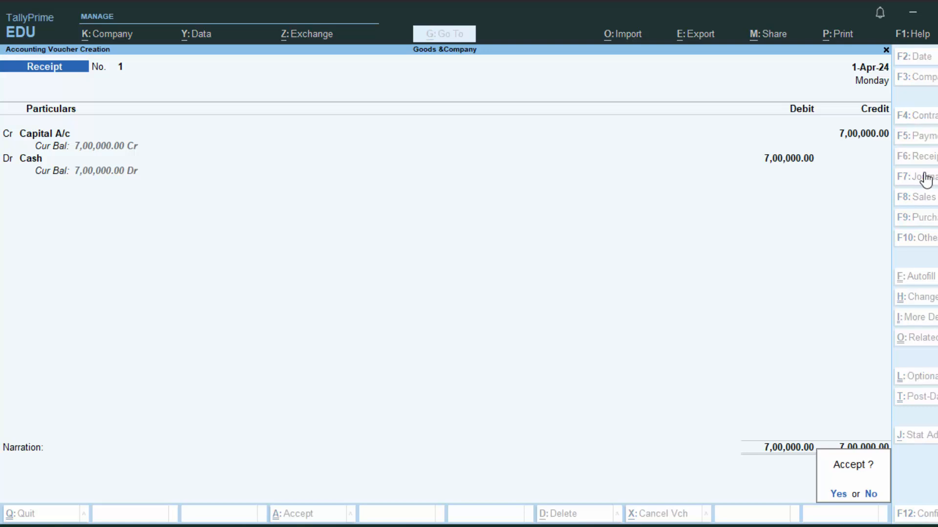
key(Return)
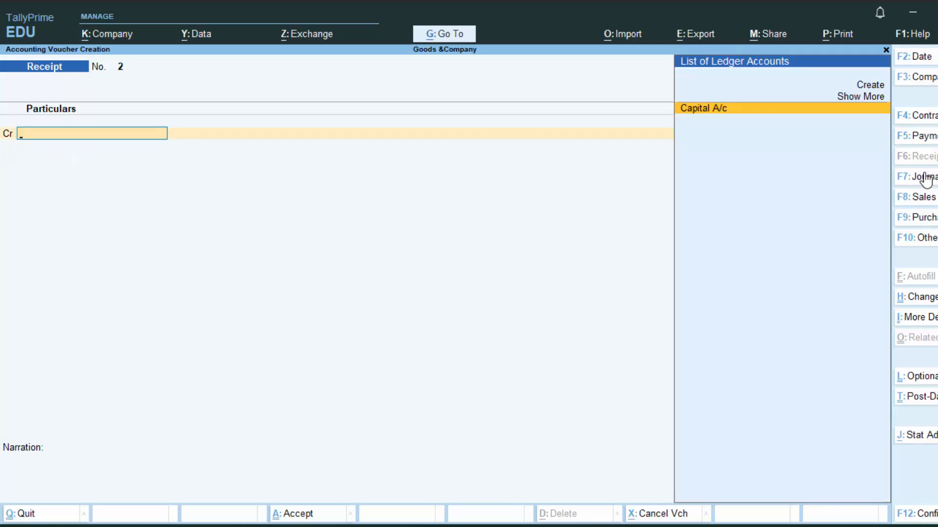
key(Escape)
key(Return)
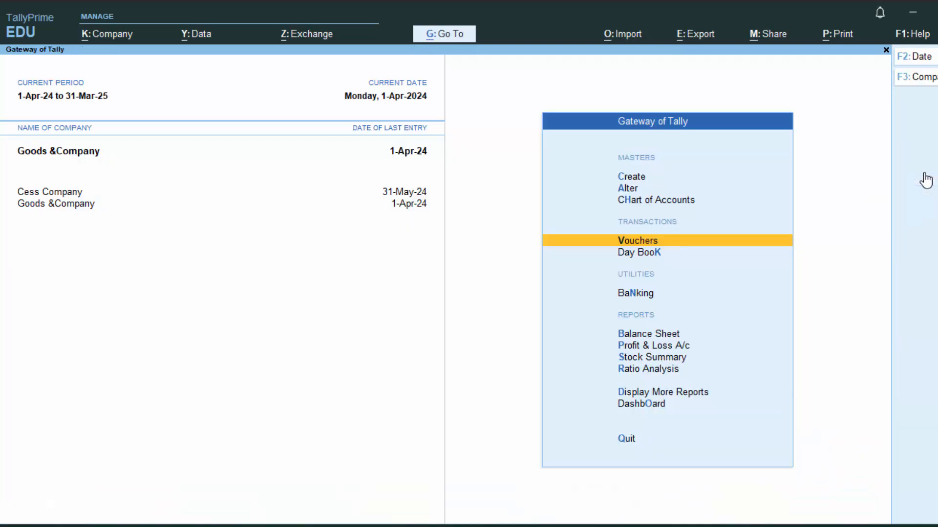
Step: Start a Purchase voucher with supplier invoice number 576575
key(Return)
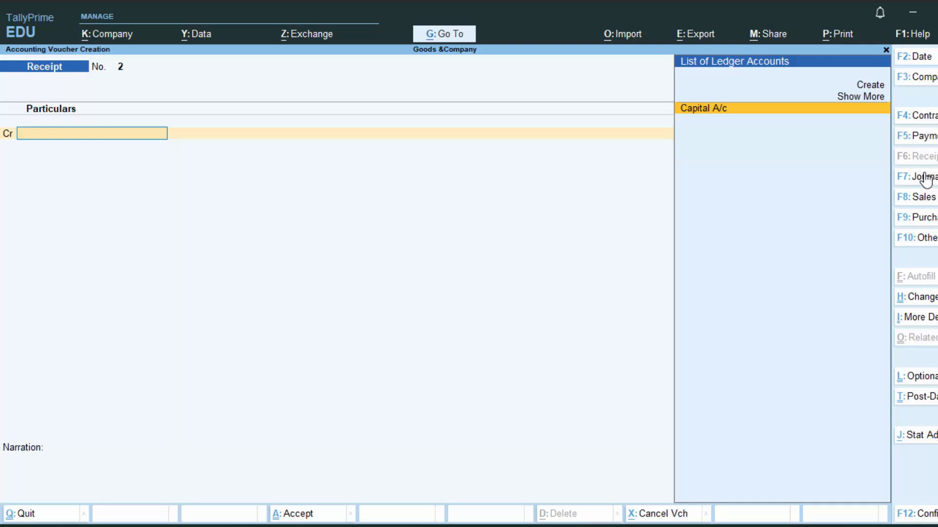
click(923, 217)
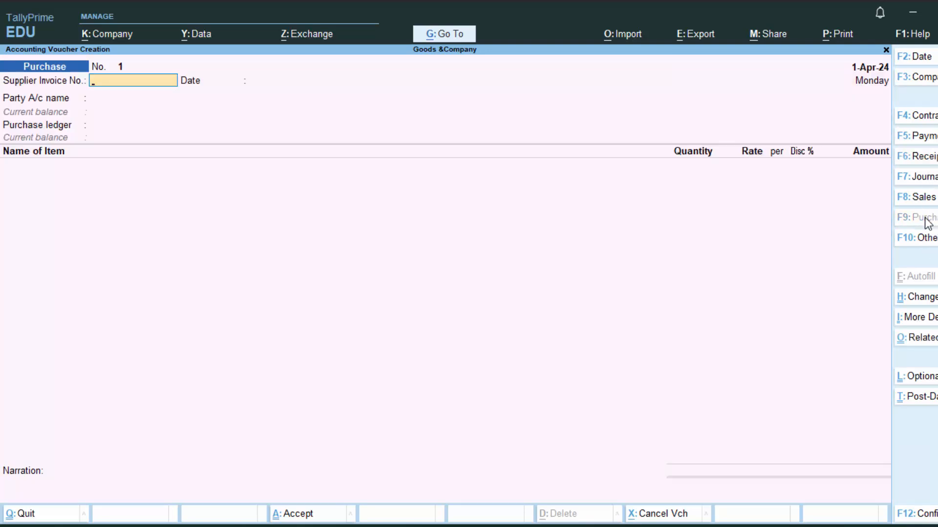
text(576575)
key(Return)
key(Return)
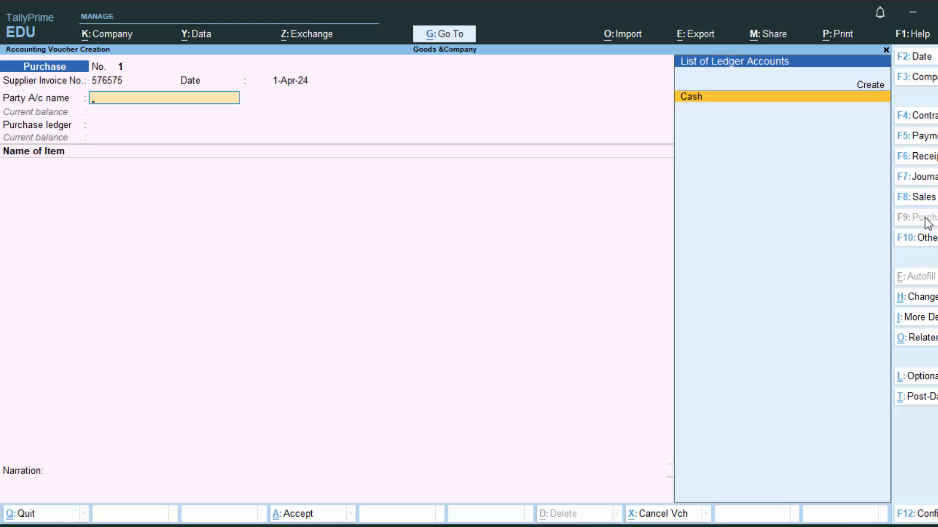
Step: Change the voucher date to 2-4-24 and begin a new party ledger with Alt+C
key(F2)
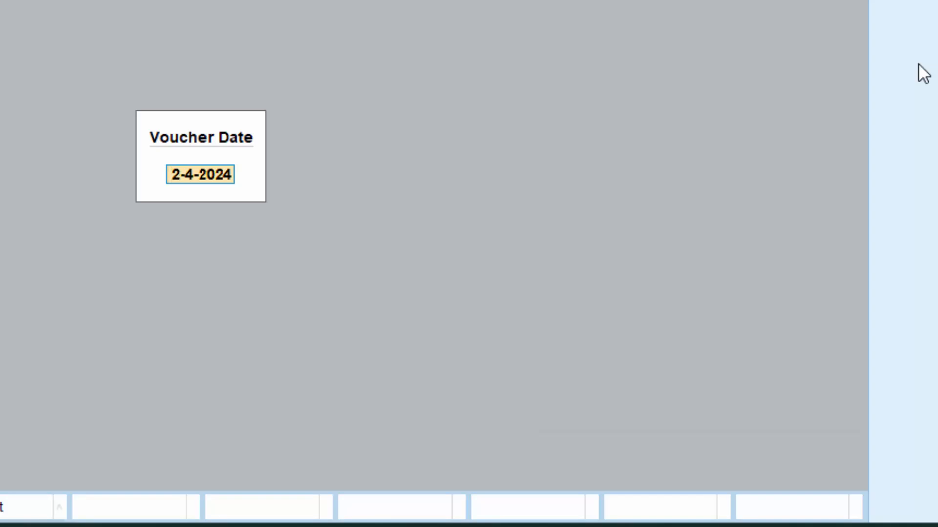
text(1)
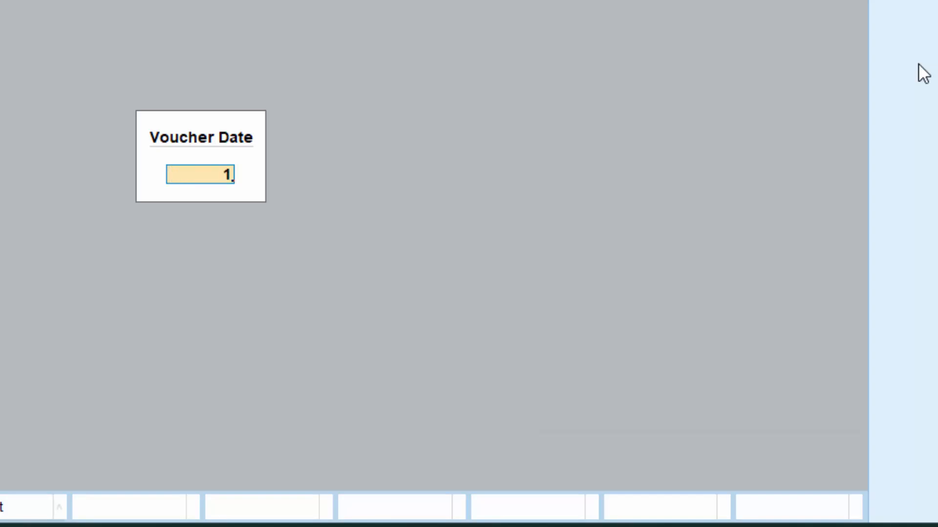
key(BackSpace)
text(2-4-24)
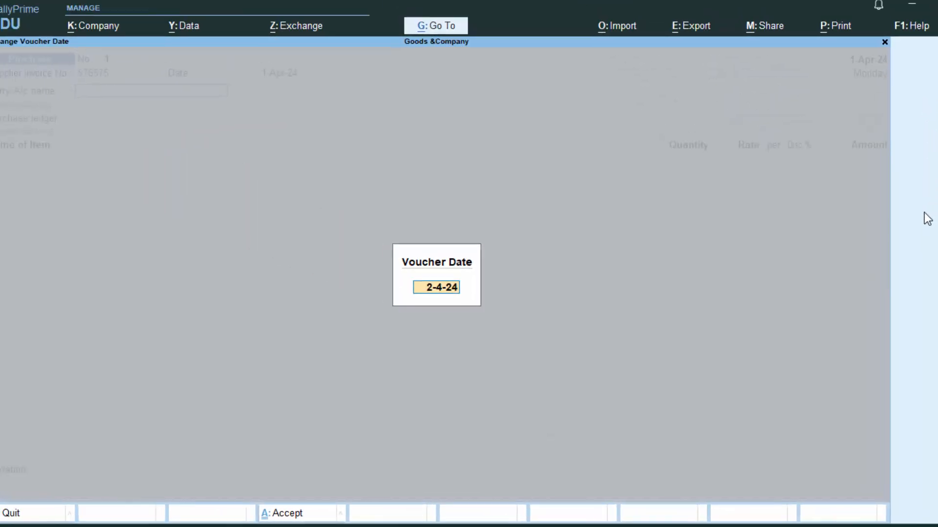
key(Return)
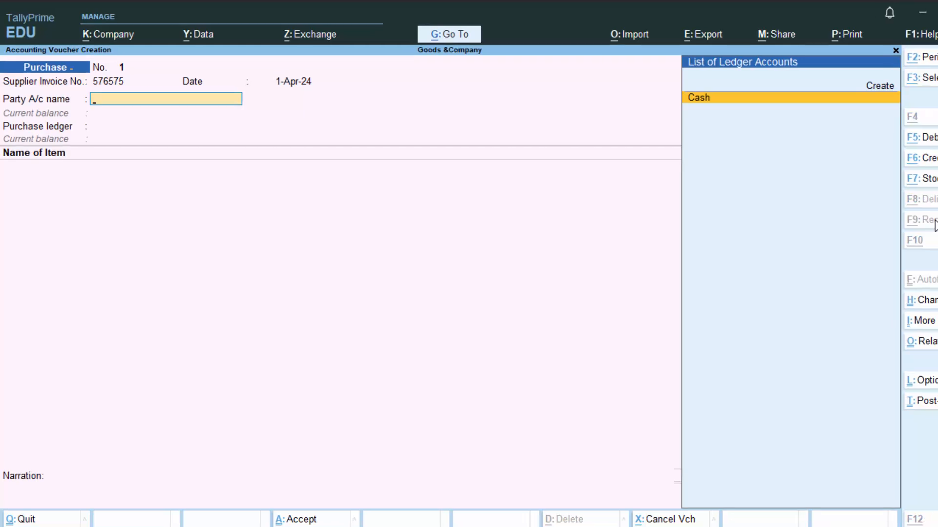
key(alt+c)
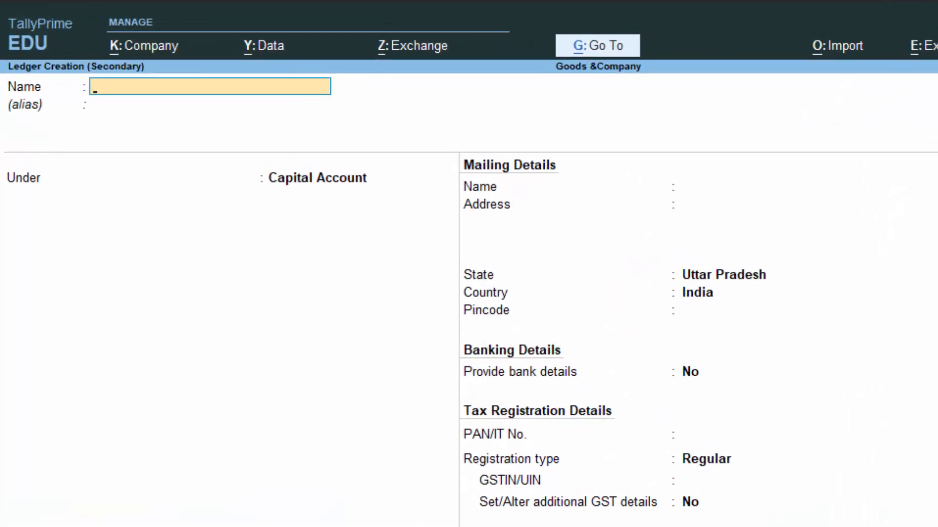
Step: Create ledger Supplier1 under Sundry Creditors, state Uttar Pradesh, dismissing the missing-GSTIN warning
text(Supplier1)
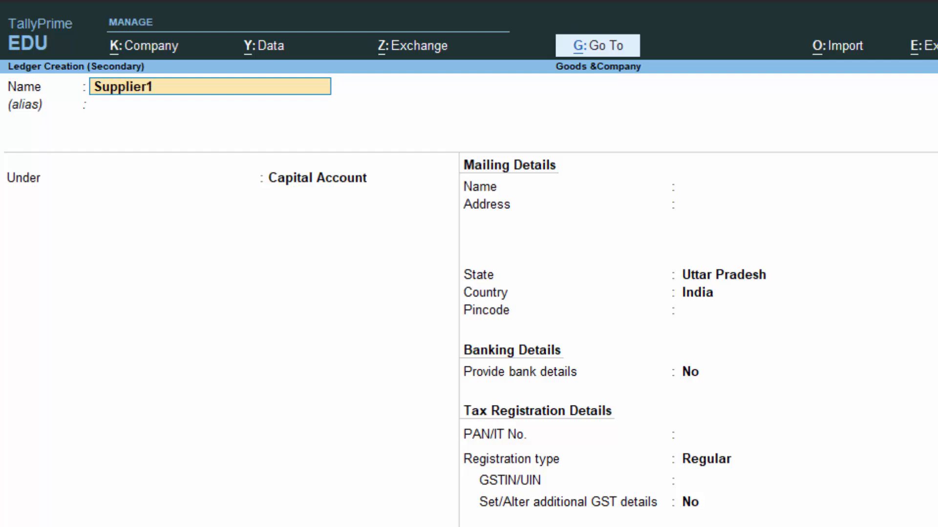
key(Return)
key(Return)
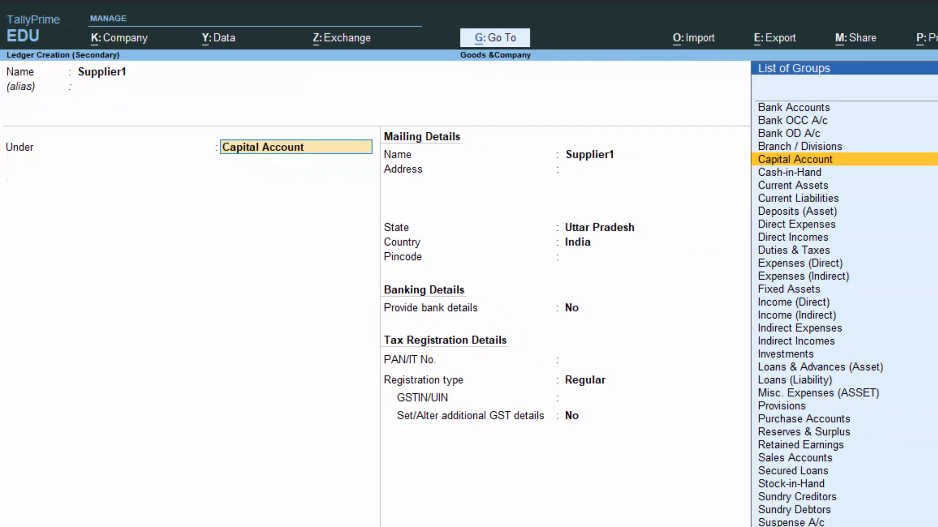
text(S)
key(Down)
key(Down)
key(Down)
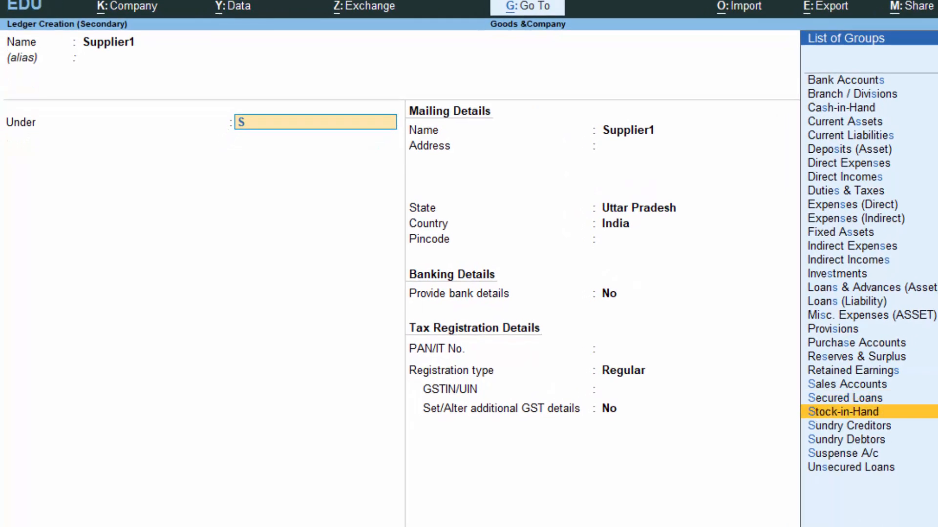
key(Return)
key(Return)
key(Return)
key(Return)
key(Return)
key(Return)
key(Return)
key(Return)
key(Return)
key(Return)
key(Return)
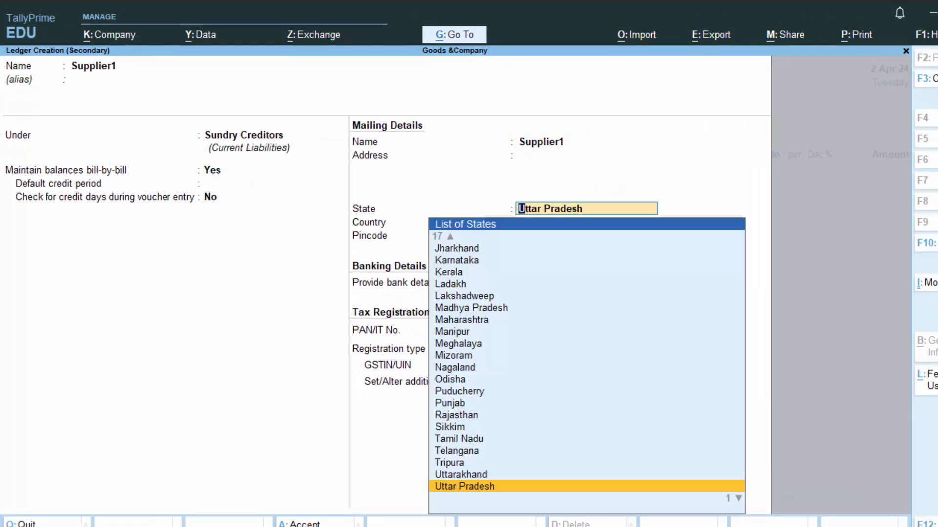
key(BackSpace)
key(BackSpace)
key(BackSpace)
key(BackSpace)
key(BackSpace)
key(Return)
key(Return)
key(Return)
key(Return)
key(Return)
key(Return)
key(Return)
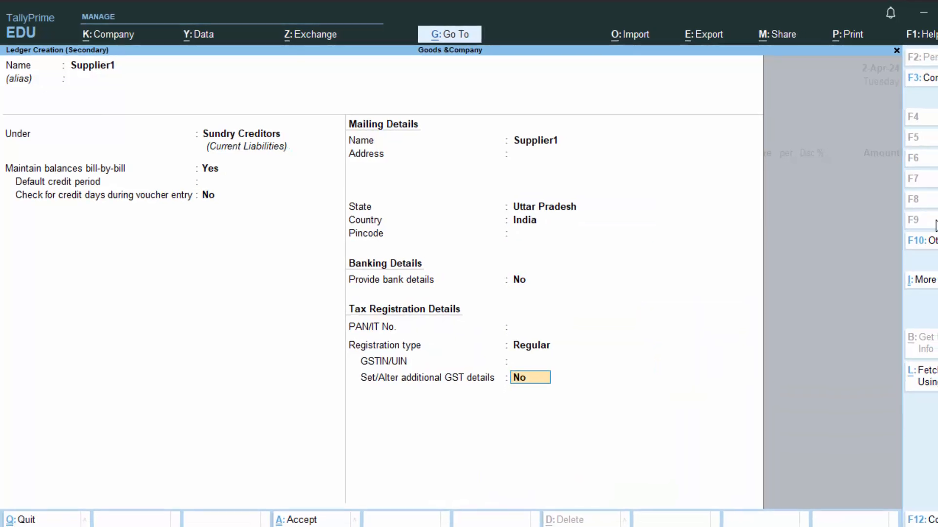
key(Return)
key(Return)
key(Return)
key(Return)
key(Return)
key(Return)
key(Return)
key(Return)
key(Return)
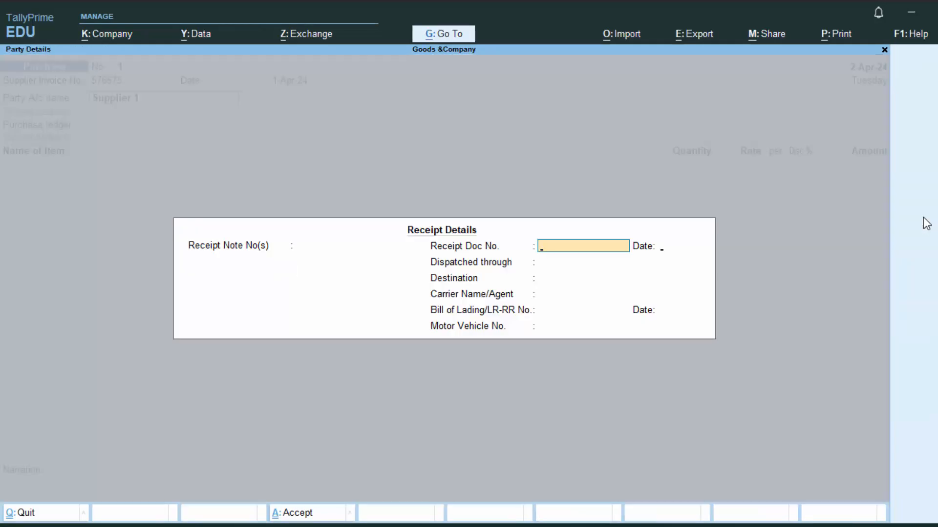
Step: Accept the empty receipt details and enter the supplier's GSTIN in Party Details
key(Return)
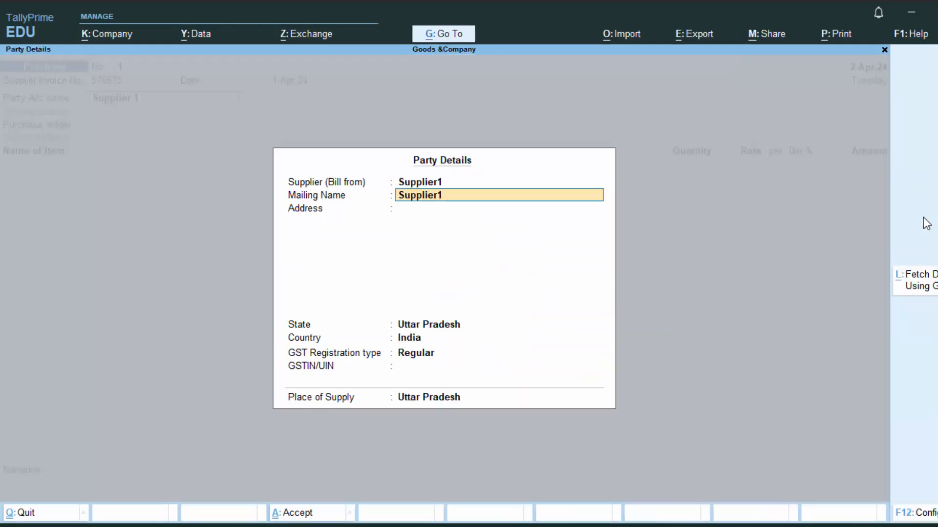
key(Return)
key(Return)
key(Return)
key(Return)
key(Return)
text(FHFHFJFH)
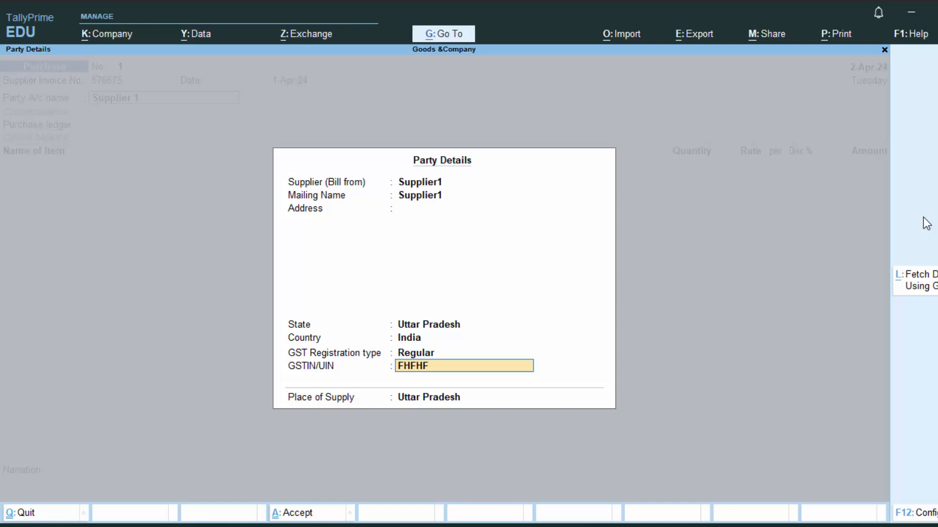
key(Return)
key(Return)
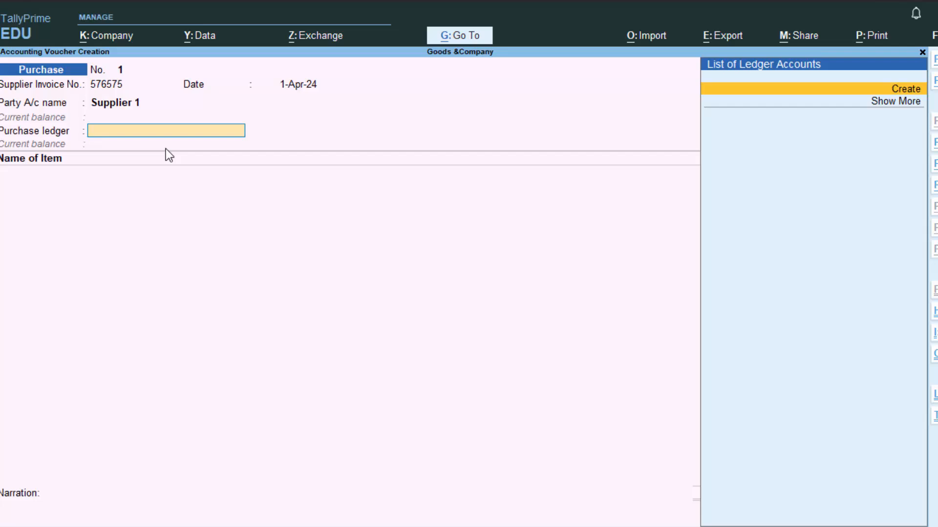
Step: Create a 'Purchase A/c' ledger under Purchase Accounts, keeping the default GST settings
key(alt+c)
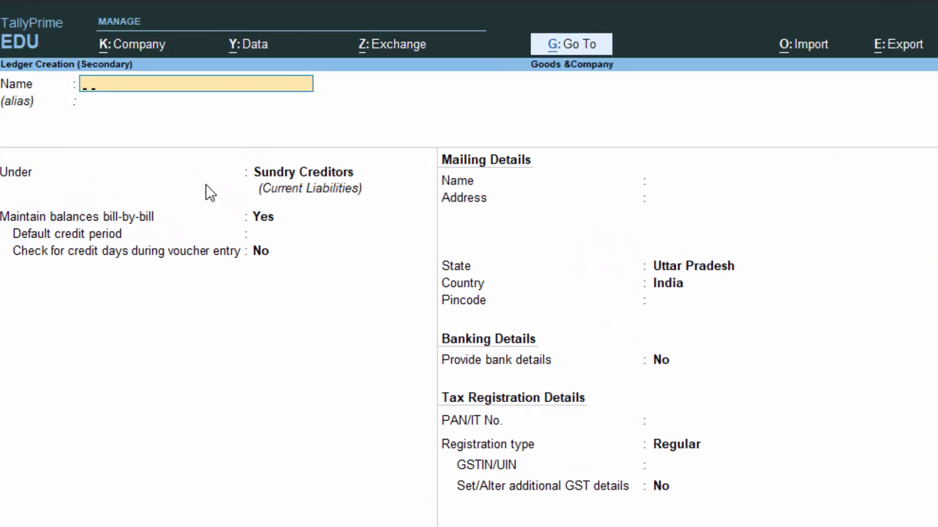
text(Purchase a/)
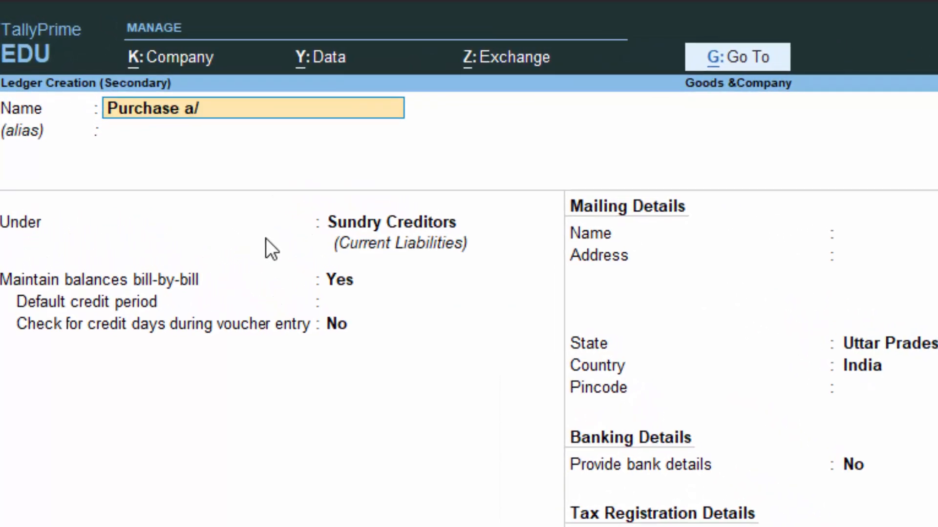
text(c)
key(Return)
key(Return)
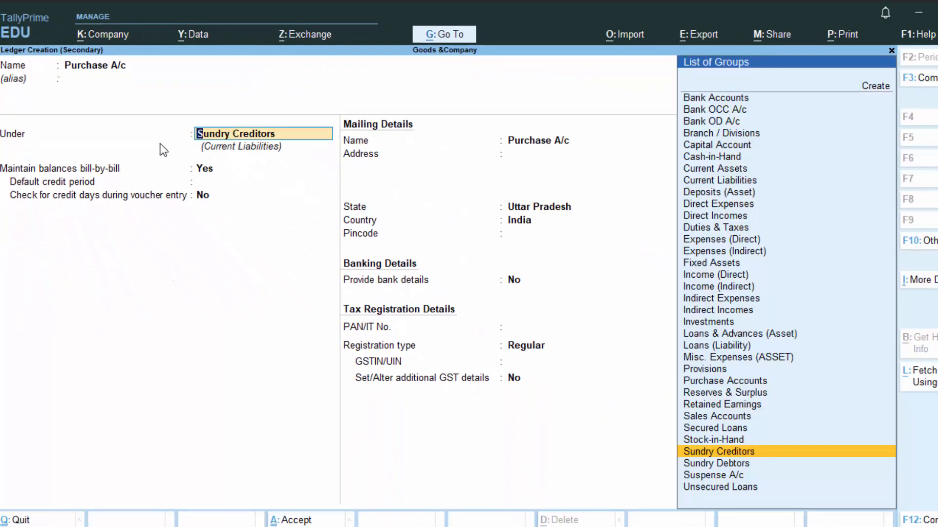
text(P)
key(Down)
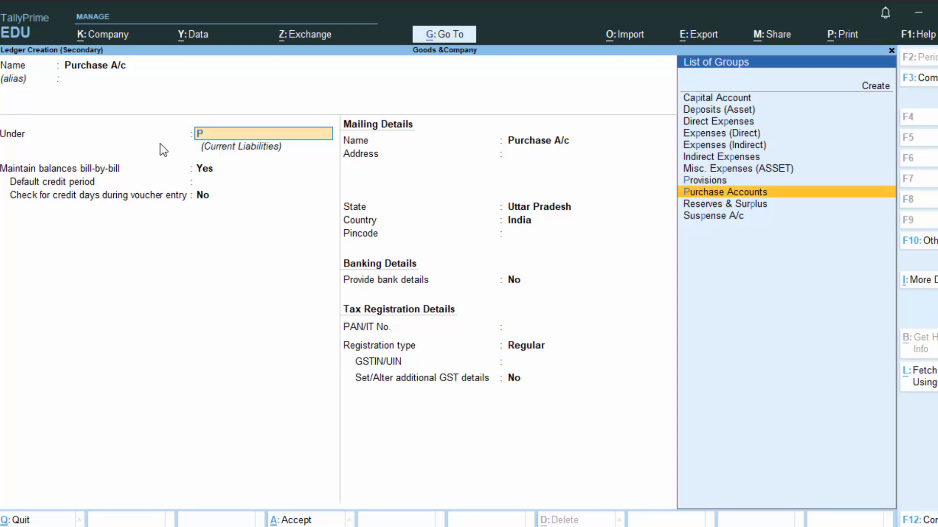
key(Return)
key(Return)
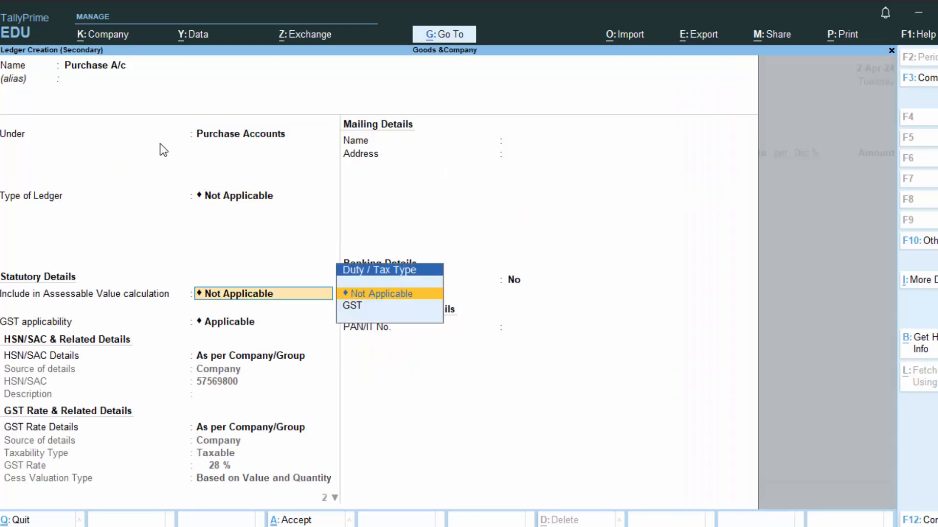
key(Return)
key(Return)
key(Return)
key(Return)
key(Return)
key(Return)
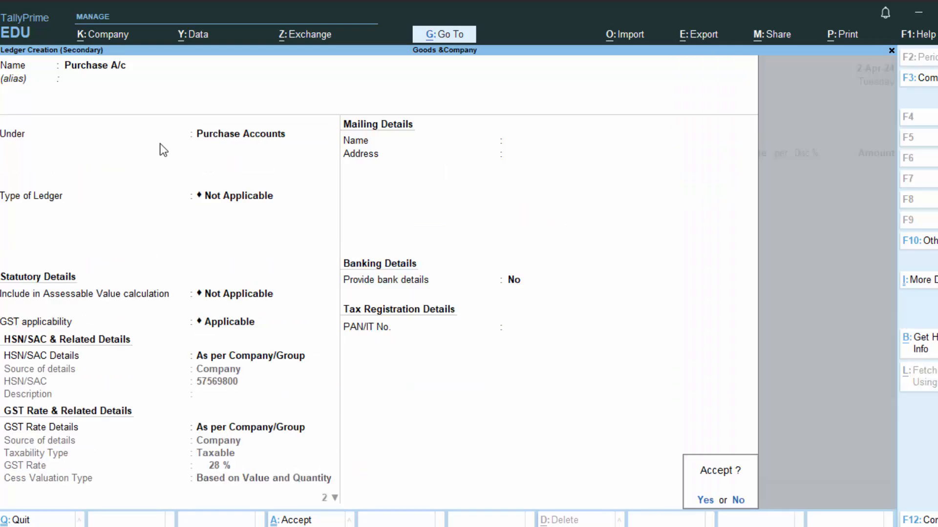
key(Return)
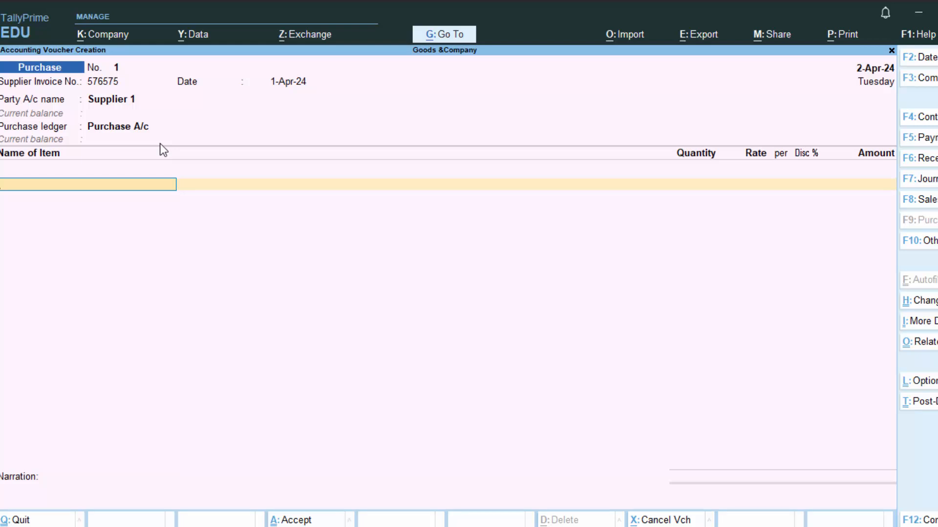
Step: Start a new stock item named Tata Tea under Primary
key(alt+c)
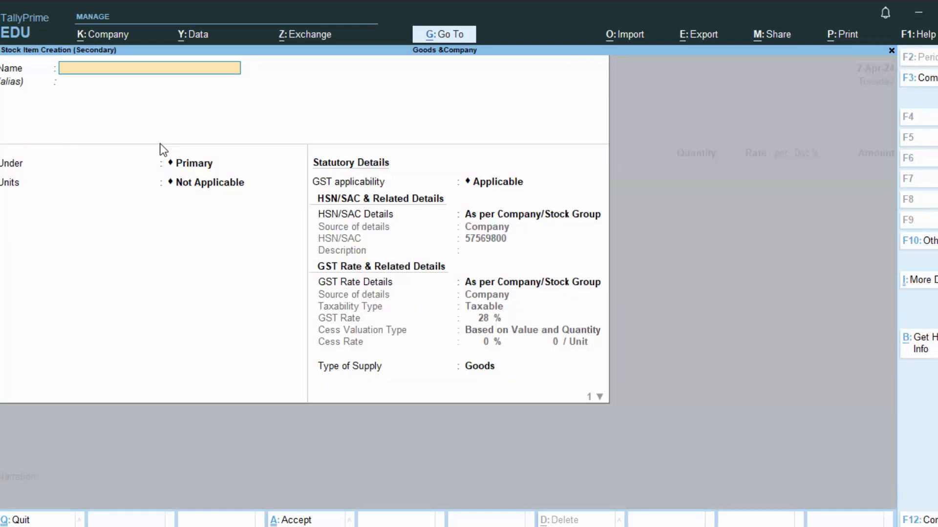
text(Tata Tea)
key(Return)
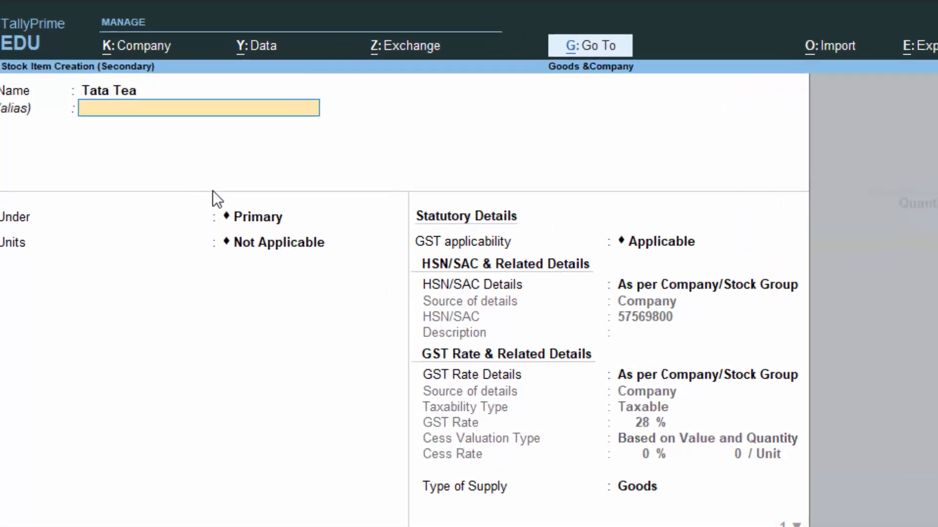
key(Return)
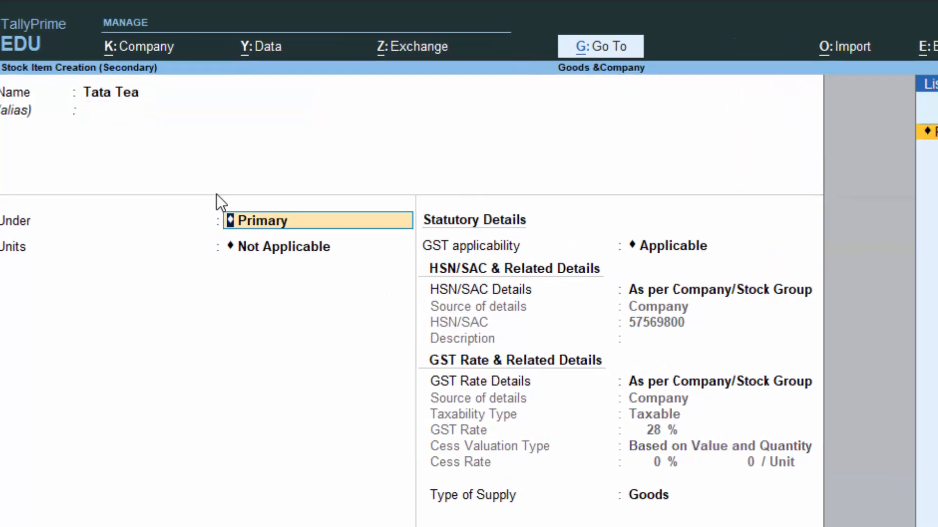
key(Return)
Step: Create unit kg (Kilogram, UQC KGS-KILOGRAMS, 3 decimal places) for the item
key(Up)
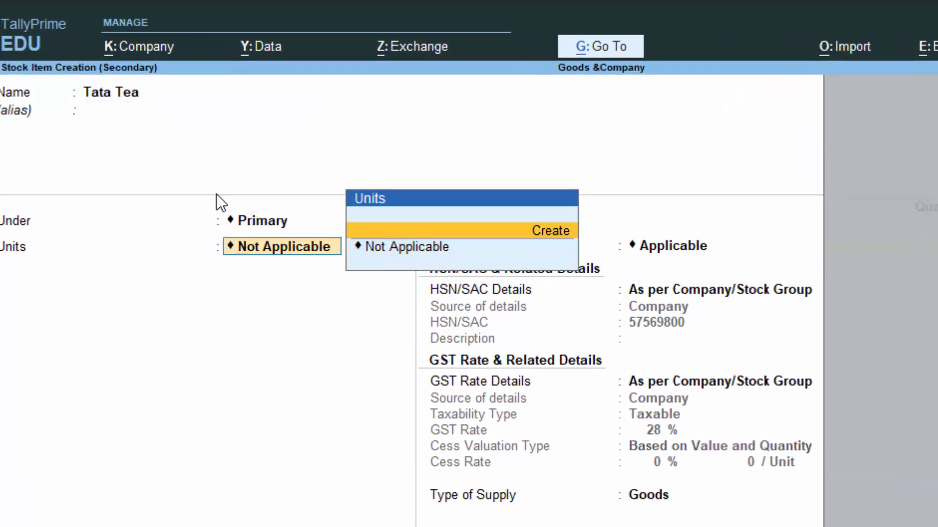
key(Return)
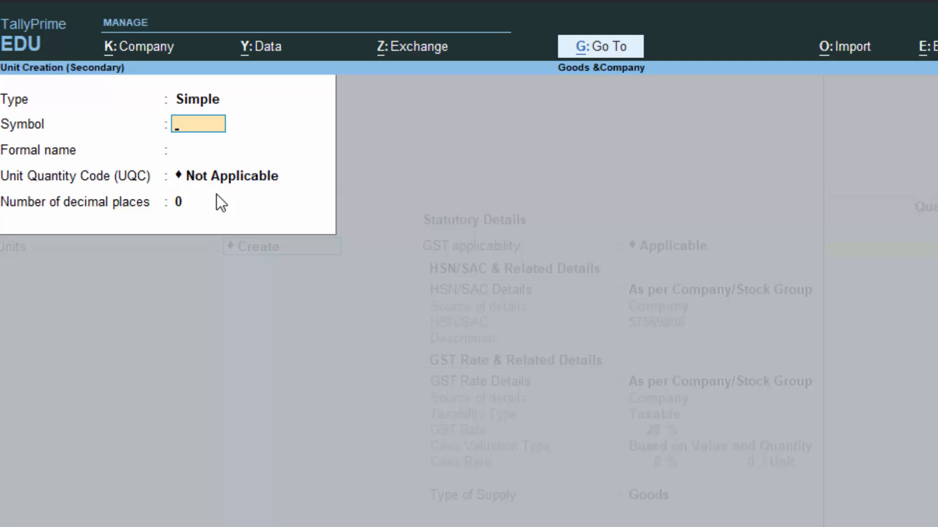
text(kg)
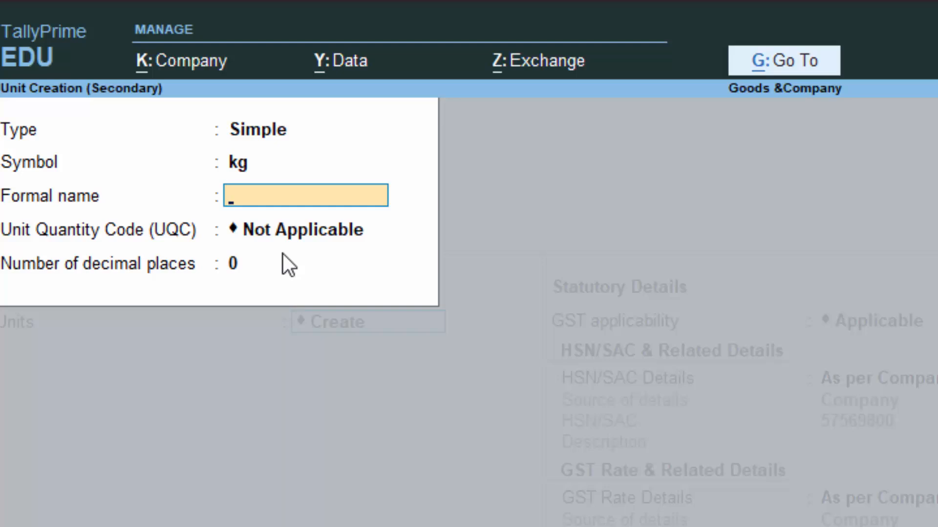
text(Kilogram)
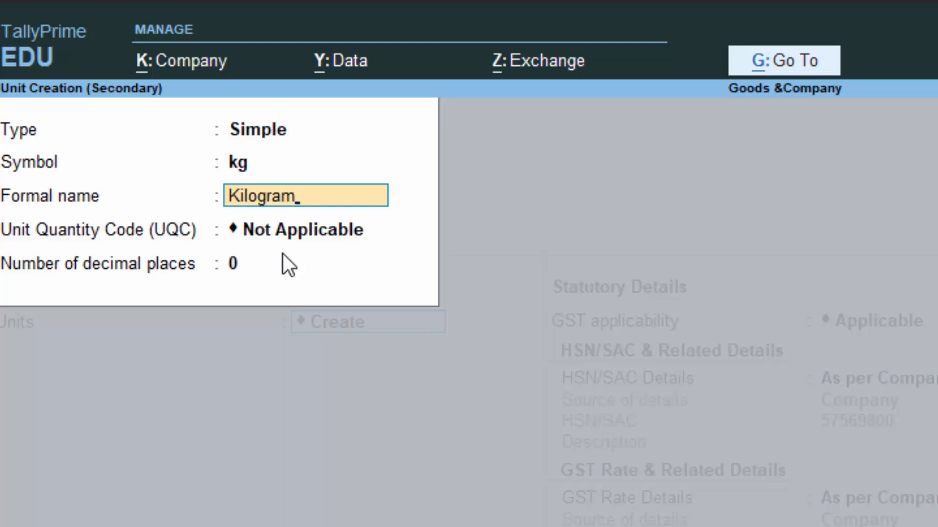
key(Return)
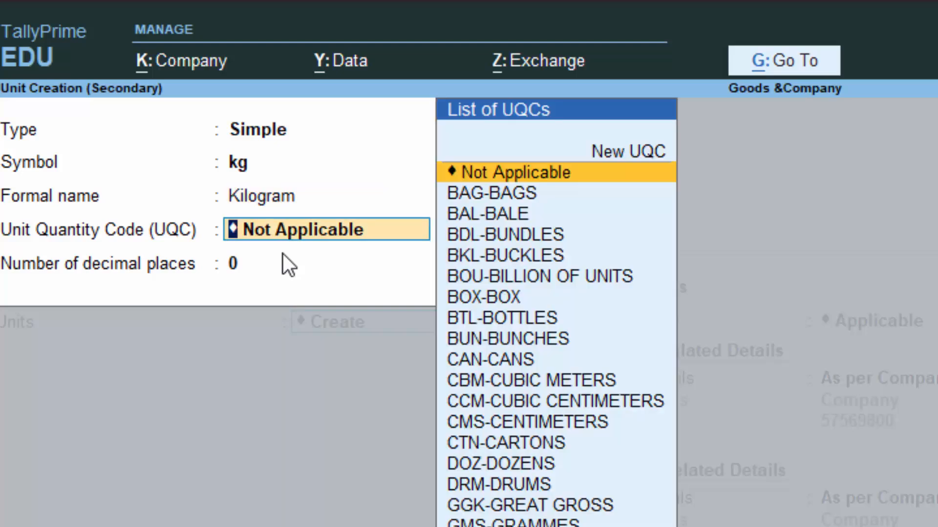
text(k)
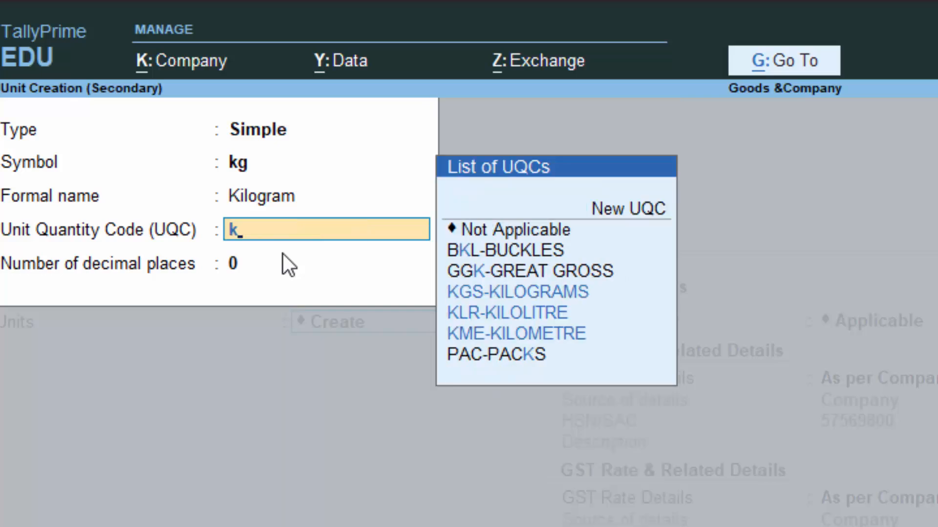
key(Down)
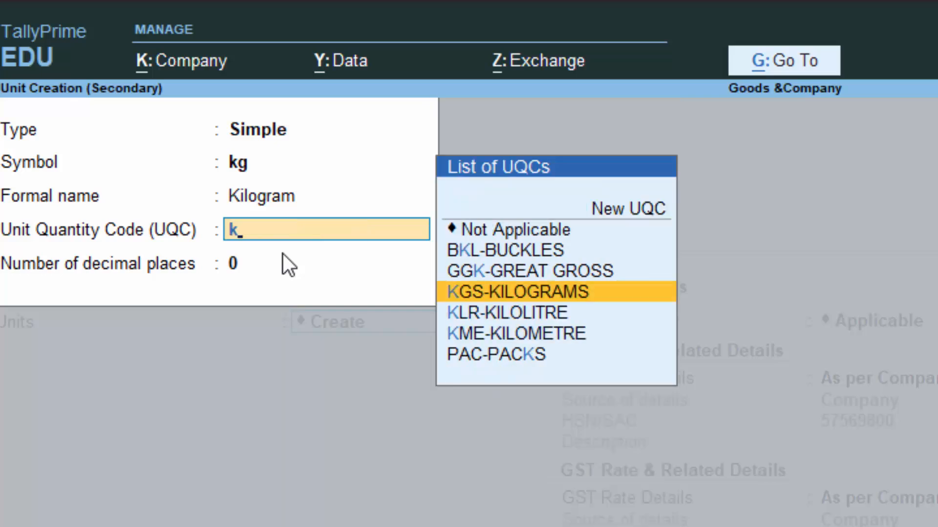
key(Return)
text(3)
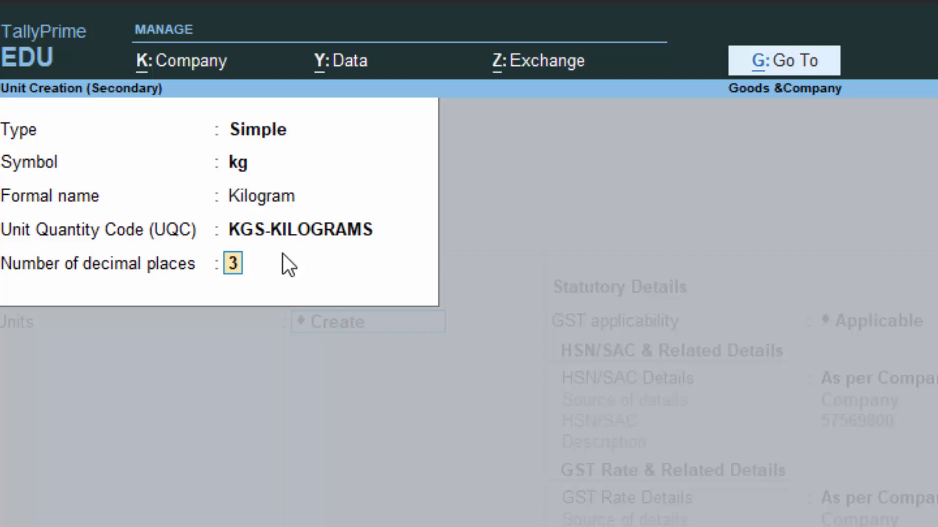
key(Return)
key(y)
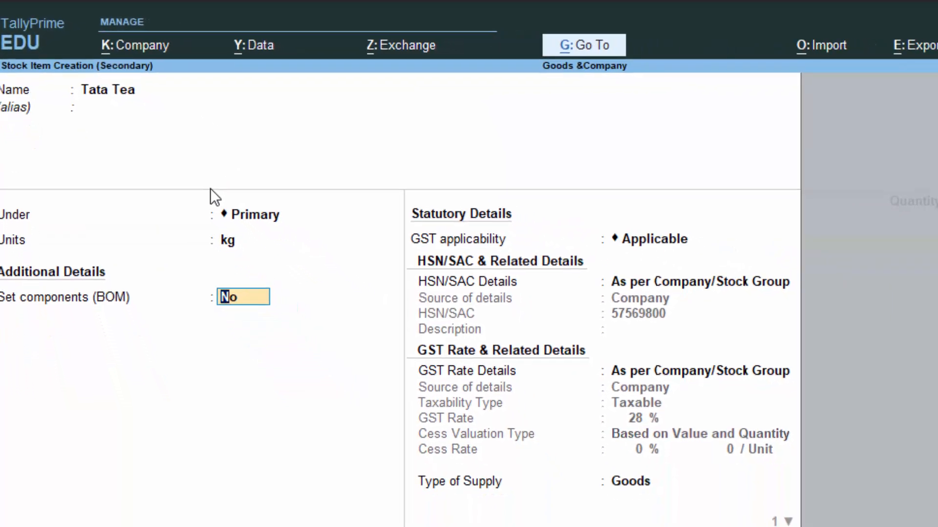
Step: Keep No for bill of materials and set the item's HSN code to 57585888
key(Return)
key(Return)
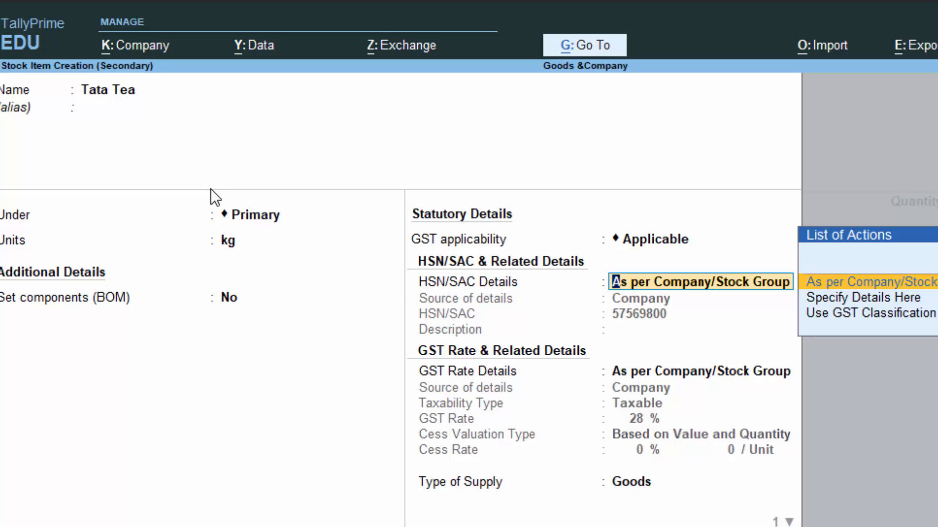
key(Down)
key(Down)
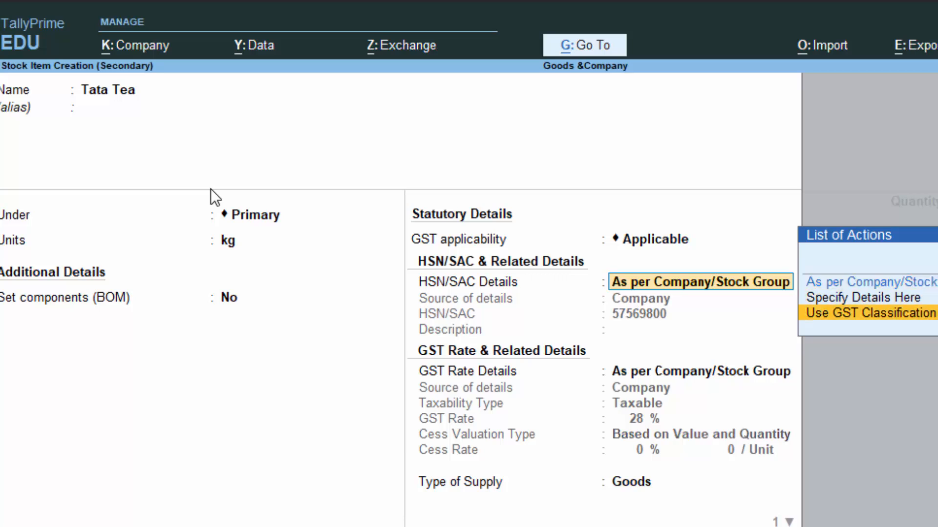
key(Up)
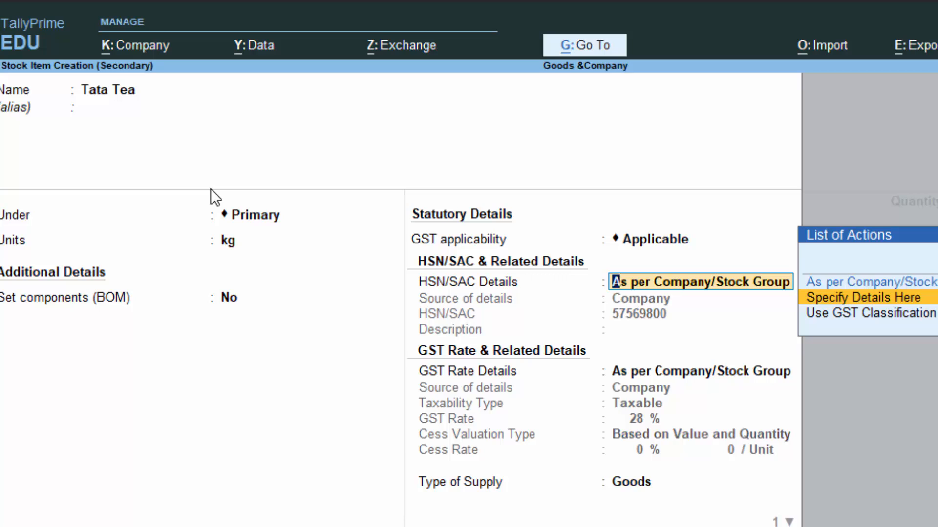
key(Return)
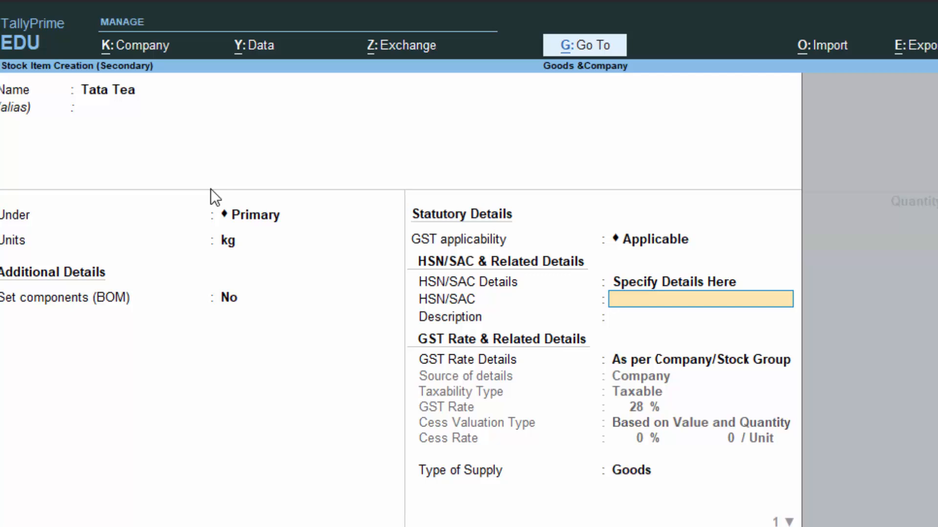
text(57585888)
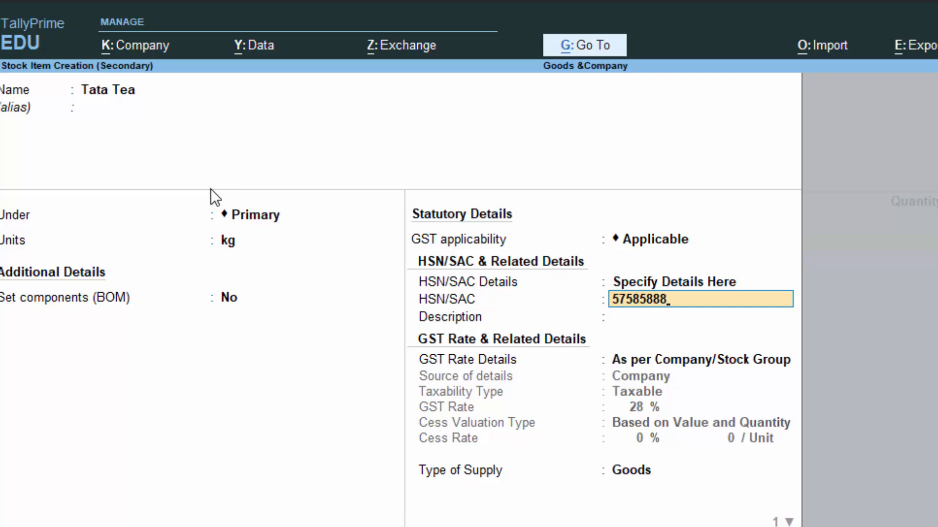
key(Return)
key(Return)
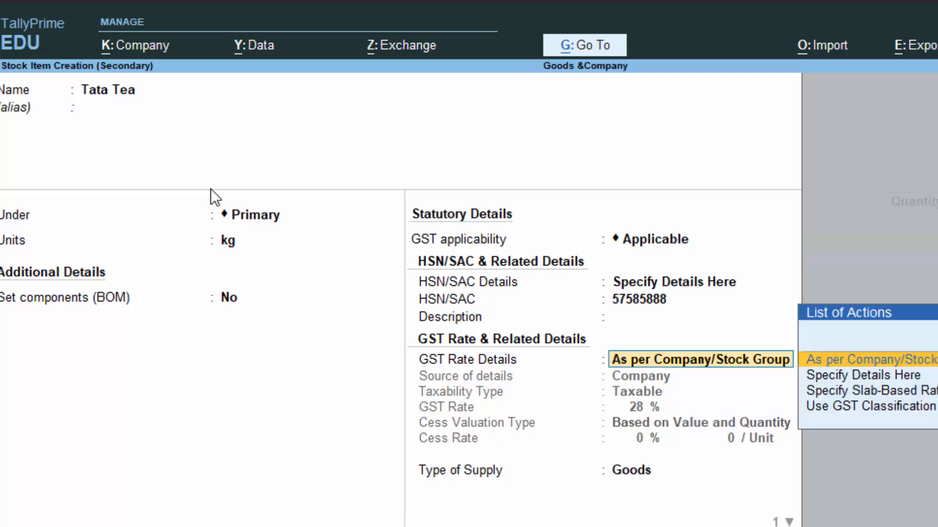
Step: Set 18% taxable GST, cess based on value and quantity, and Goods as supply type
key(Down)
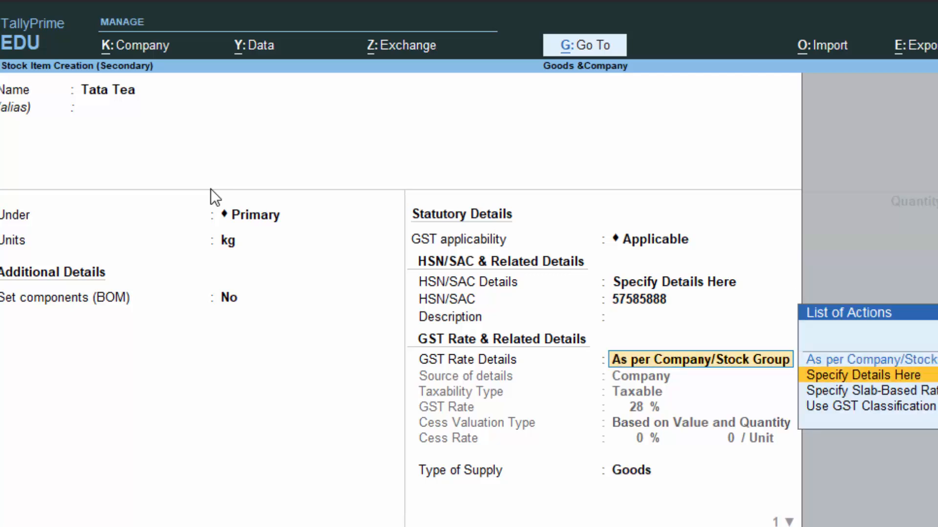
key(Return)
key(Return)
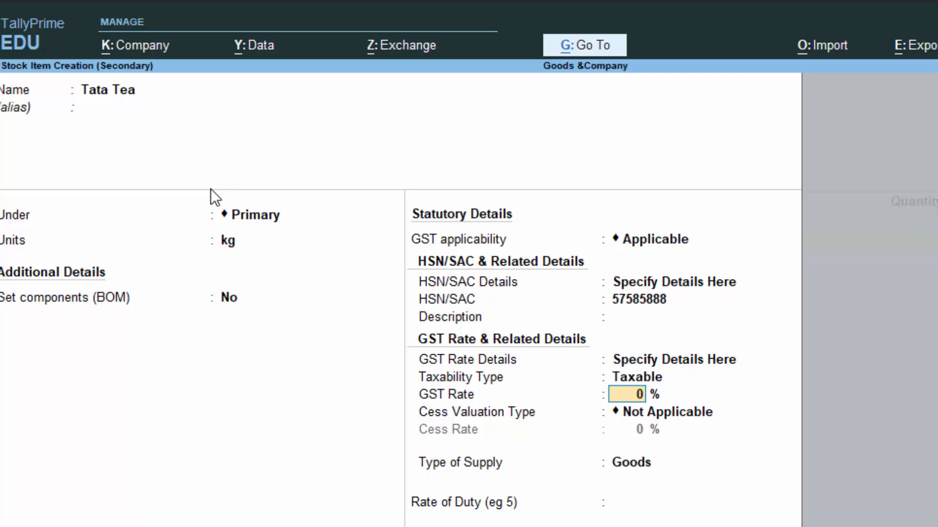
text(18)
key(Return)
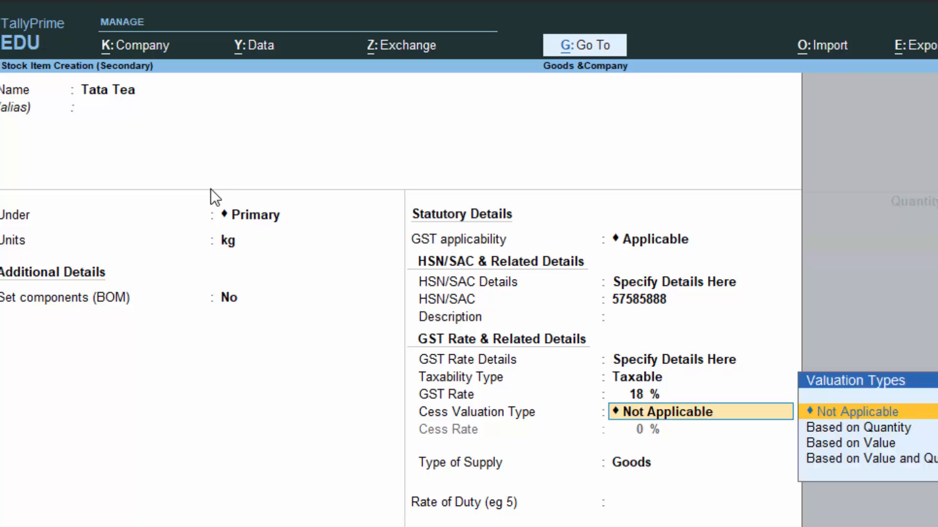
key(Down)
key(Down)
key(Down)
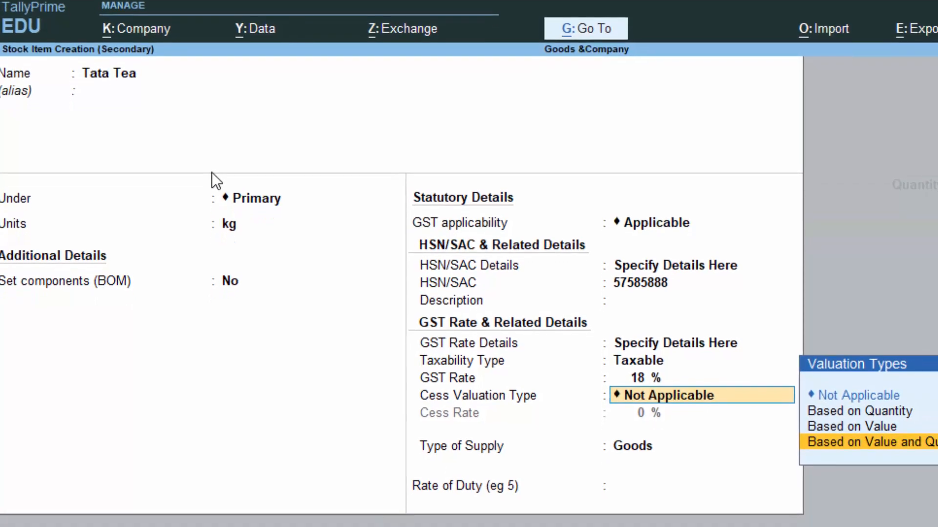
key(Return)
key(Return)
key(Return)
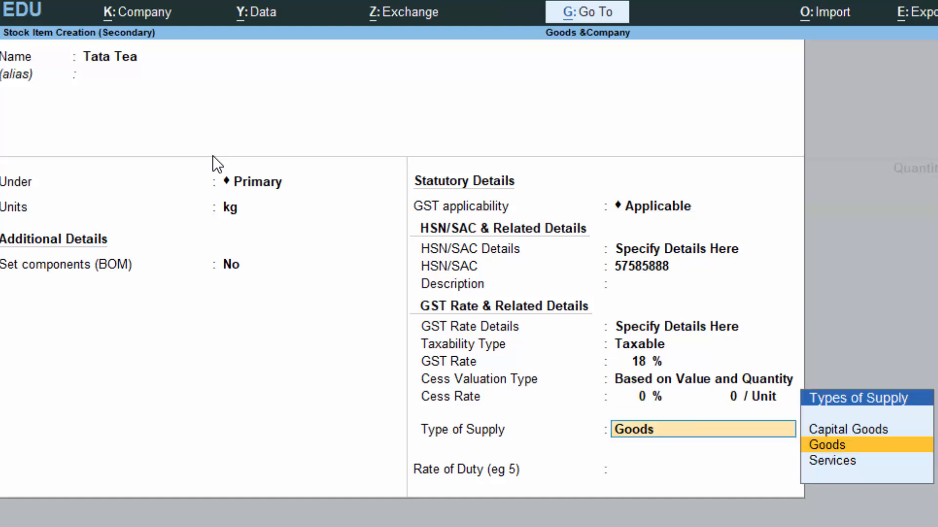
key(Return)
key(Return)
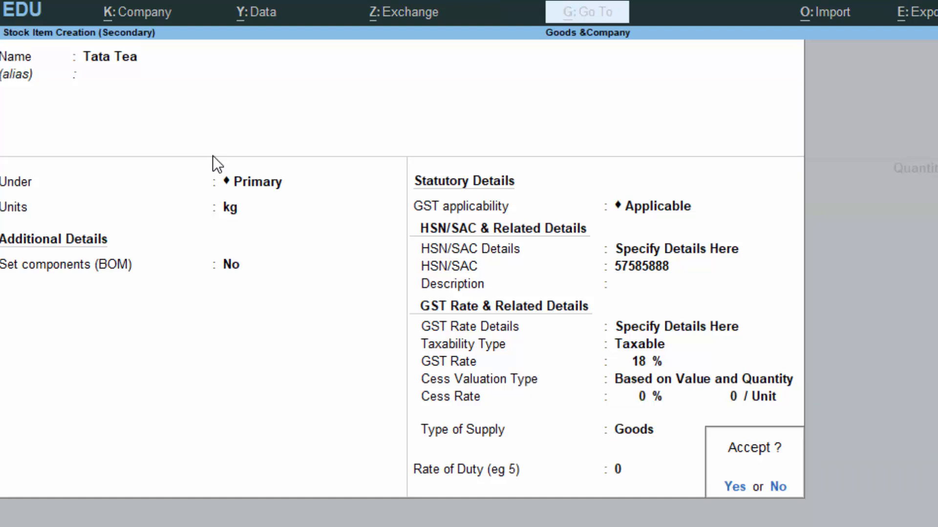
key(Return)
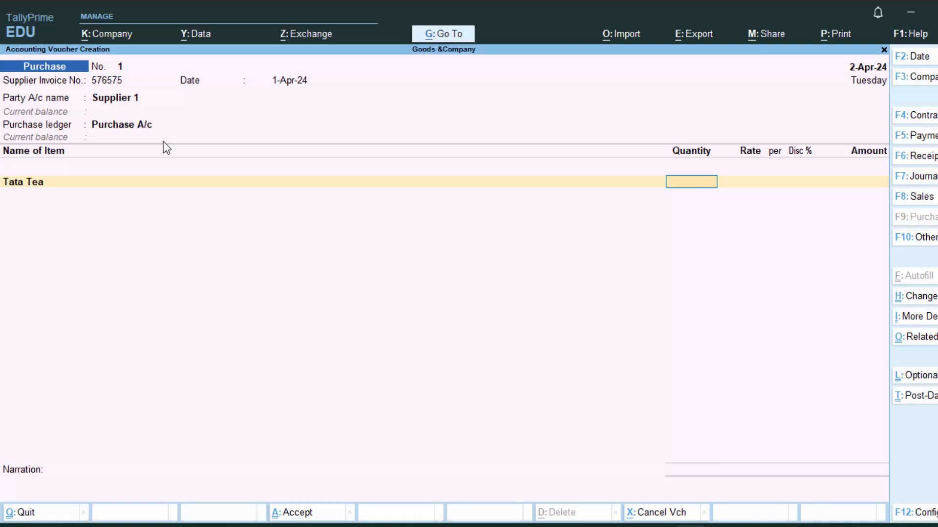
Step: Enter Tata Tea as 50 kg at 330.00 with 1% discount, totalling 16,335.00
text(50)
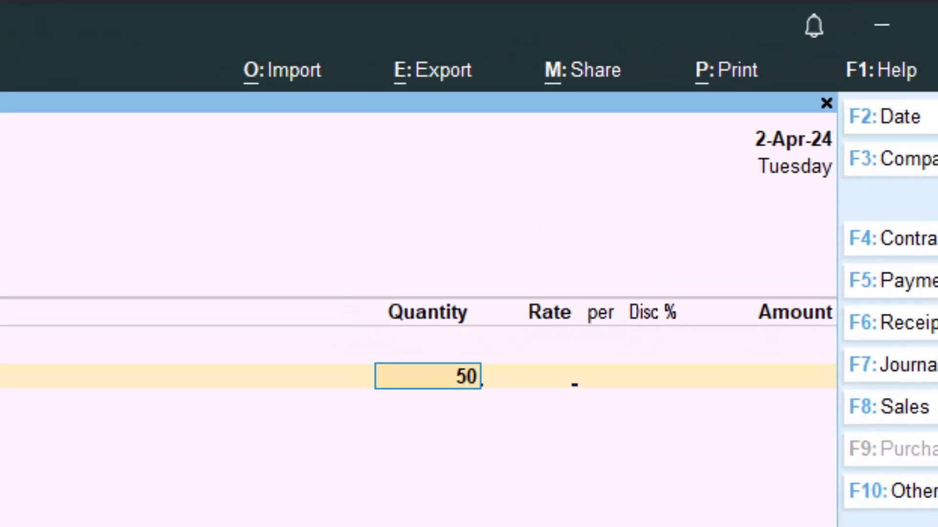
key(Return)
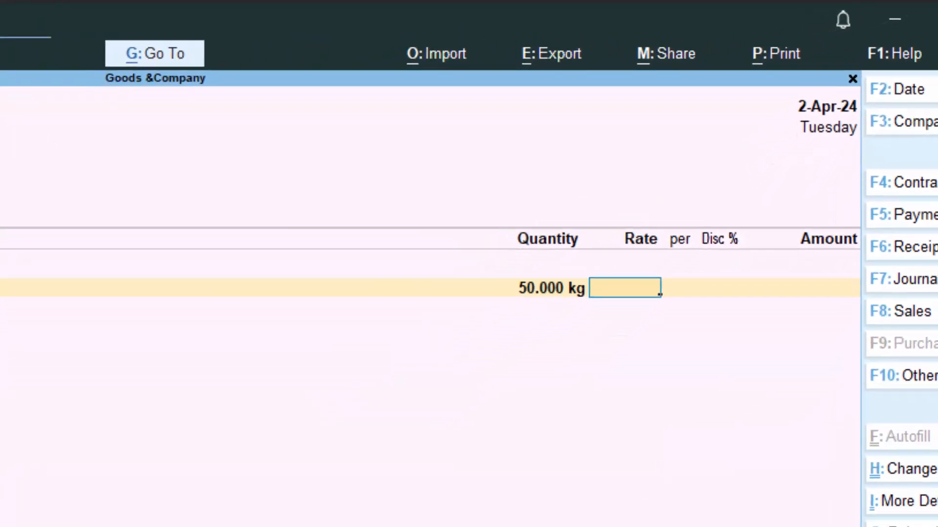
text(330)
key(Return)
key(Return)
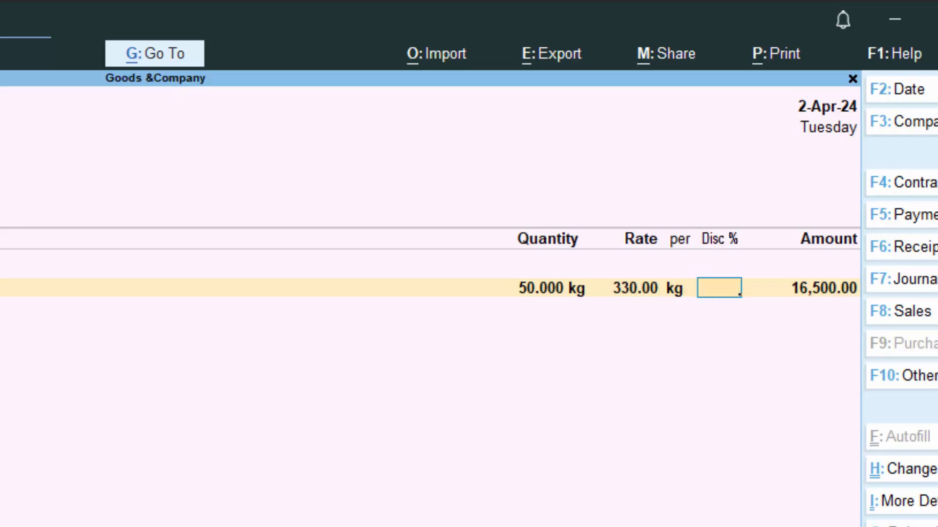
key(Return)
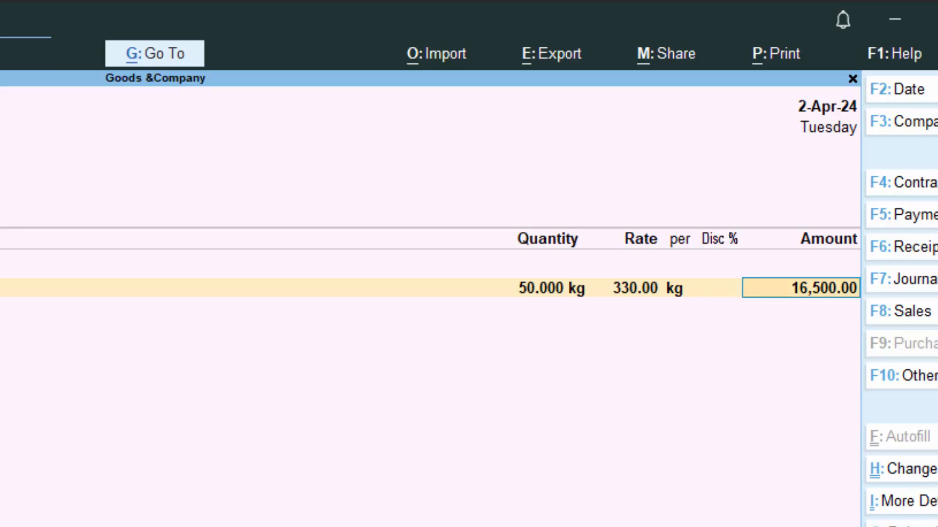
key(Return)
key(BackSpace)
key(BackSpace)
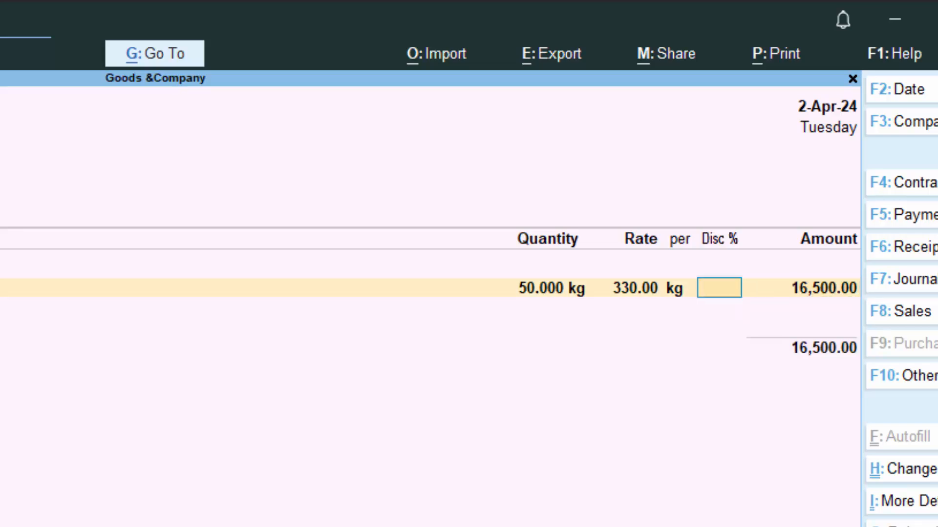
text(1)
key(Return)
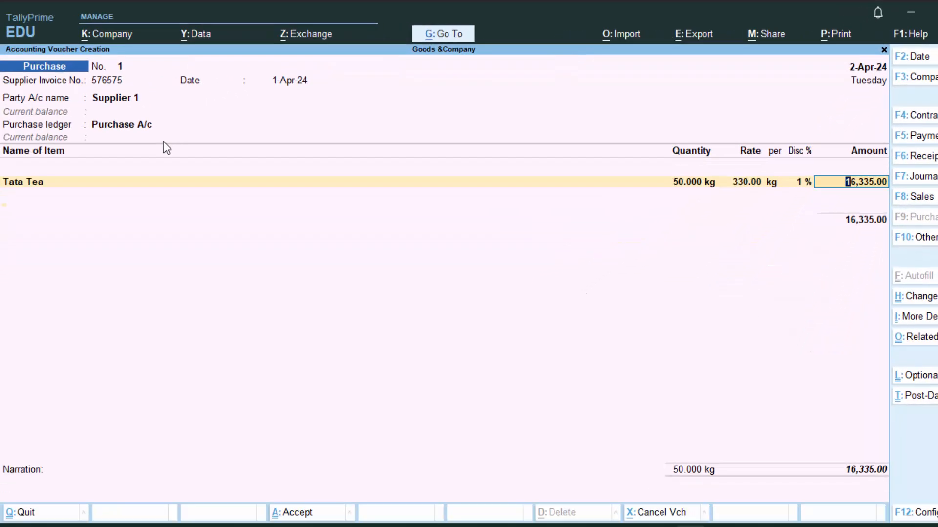
key(Return)
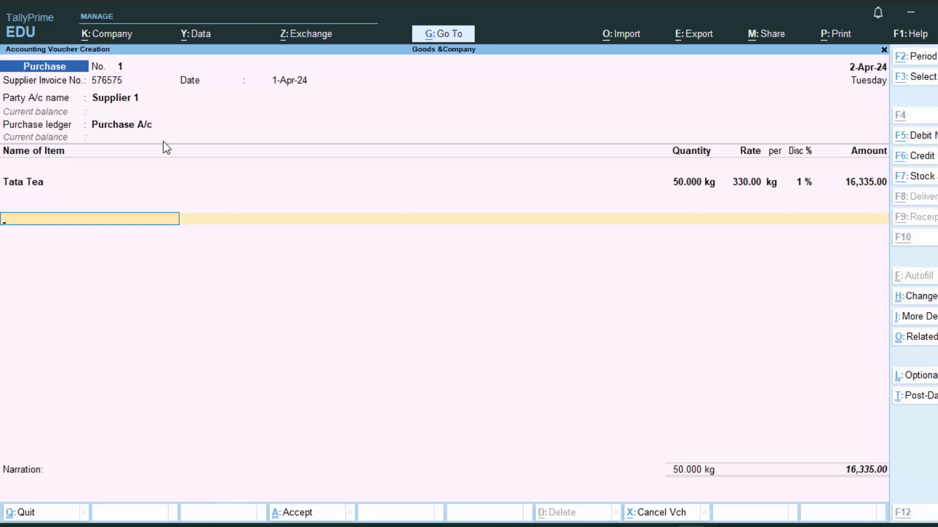
key(alt+c)
Step: Name the new ledger Cgst and place it under Duties & Taxes
text(Cgs)
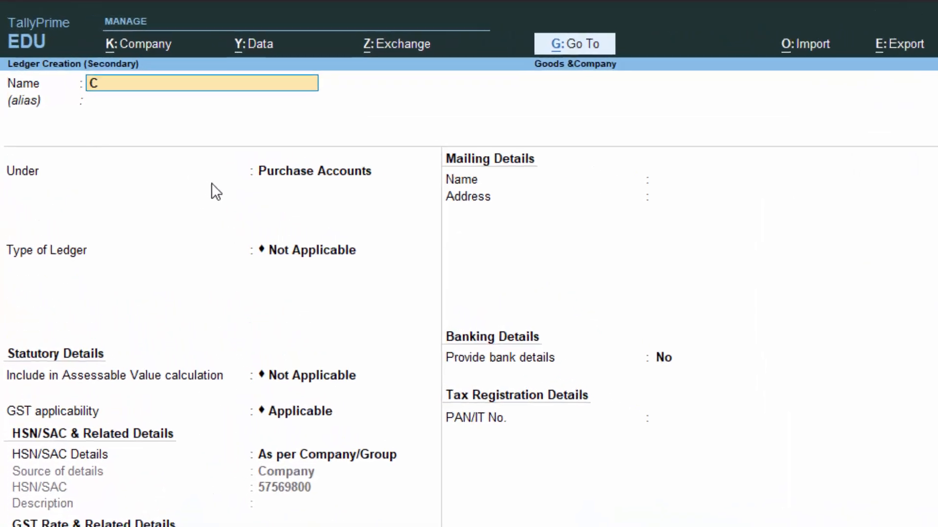
text(t)
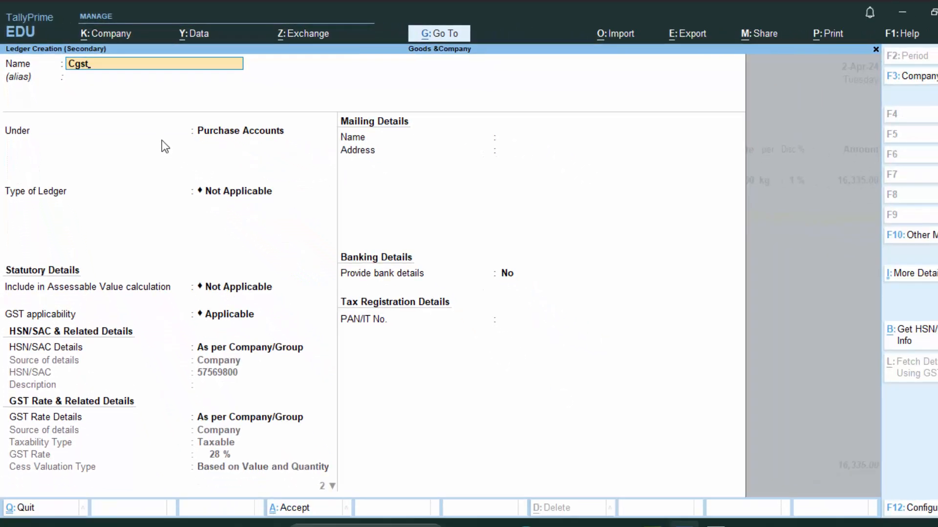
key(Return)
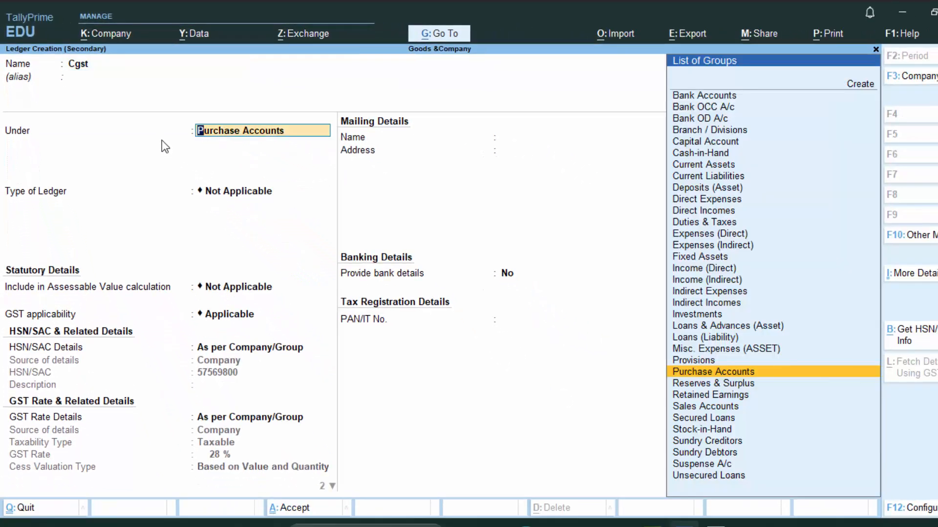
text(D)
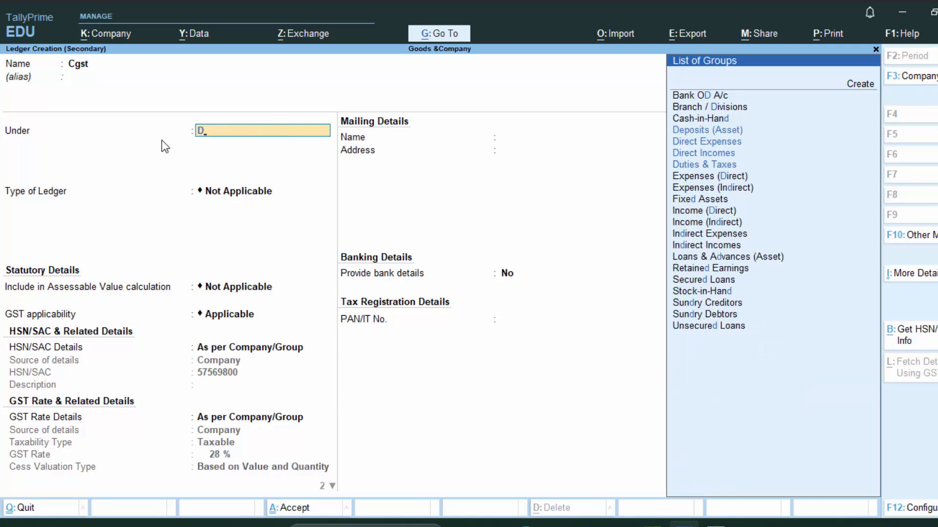
key(Down)
key(Down)
key(Down)
key(Down)
key(Return)
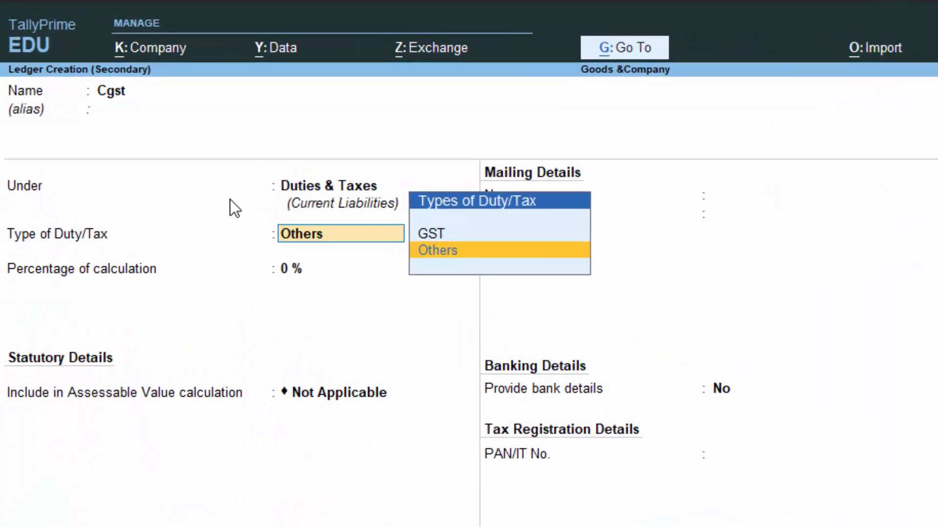
Step: Set duty type GST, tax type CGST and Normal Rounding, then save the ledger
key(Up)
key(Return)
key(Down)
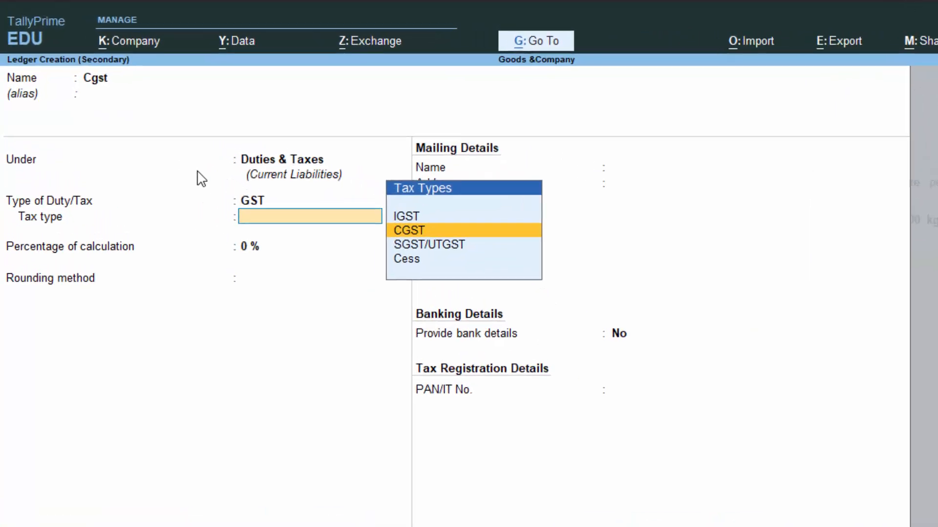
key(Down)
key(Up)
key(Return)
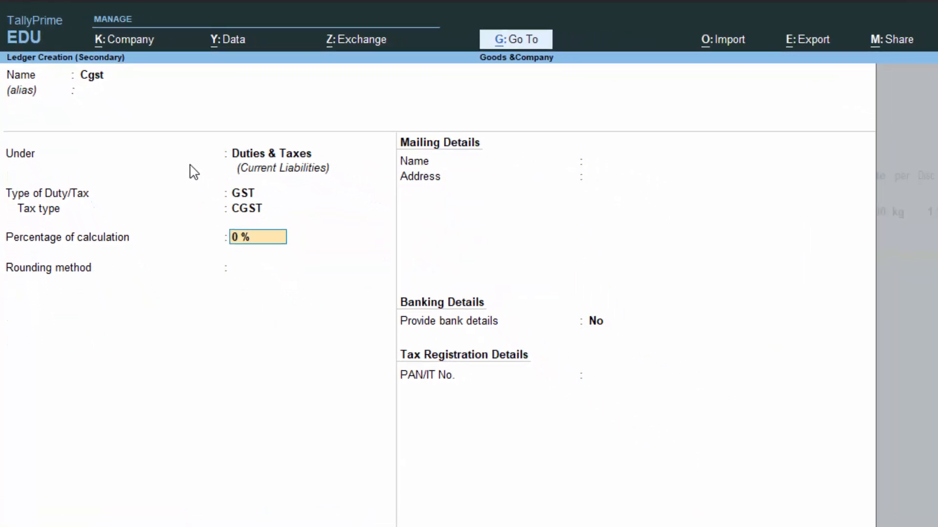
key(Return)
key(Down)
key(Down)
key(Return)
key(Return)
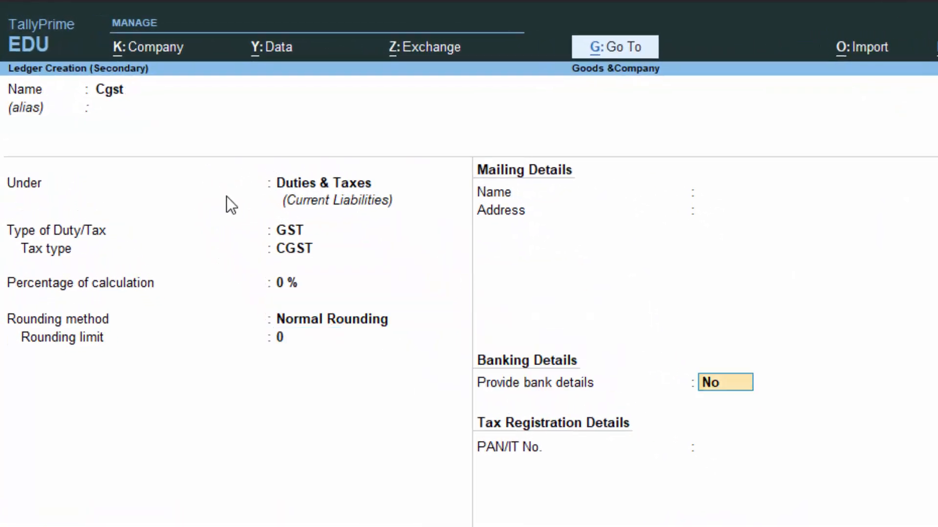
key(Return)
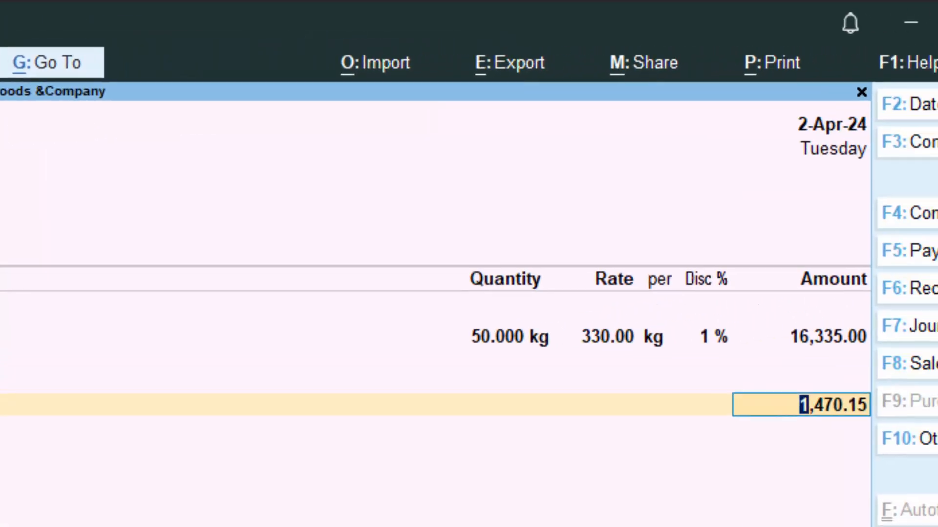
Step: Accept the 1,470.15 Cgst amount and name a new ledger Sgst
key(Return)
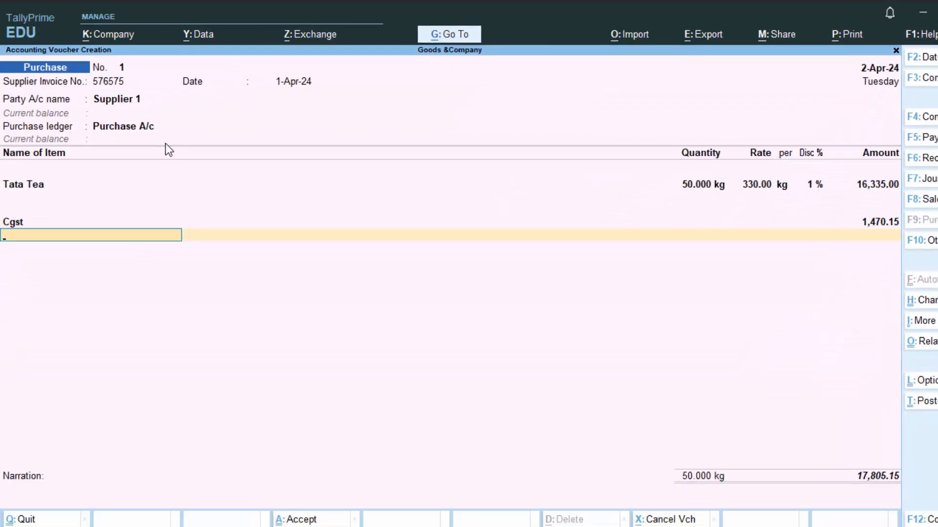
key(alt+c)
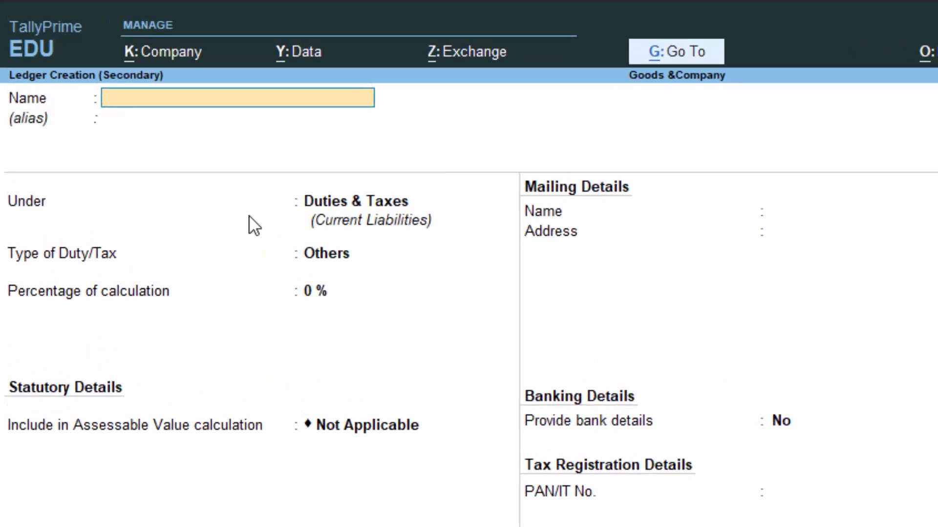
text(Sgst)
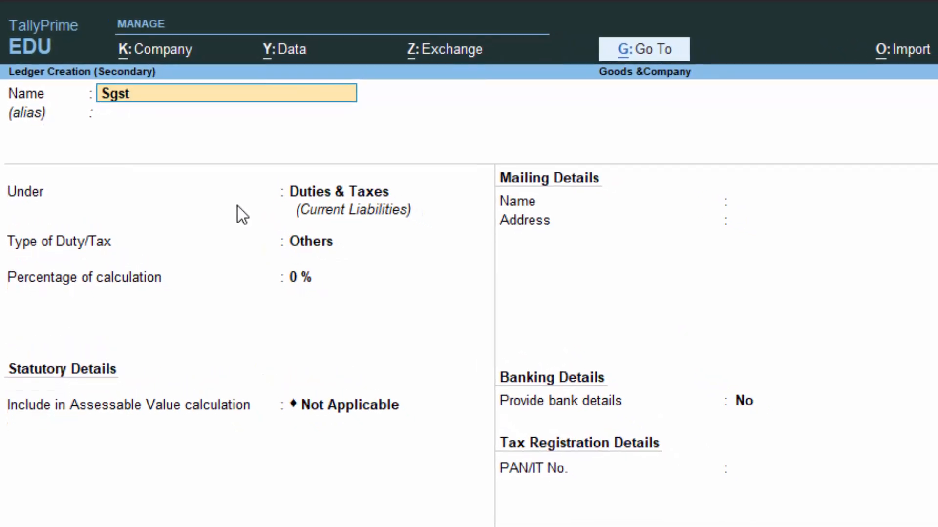
key(Return)
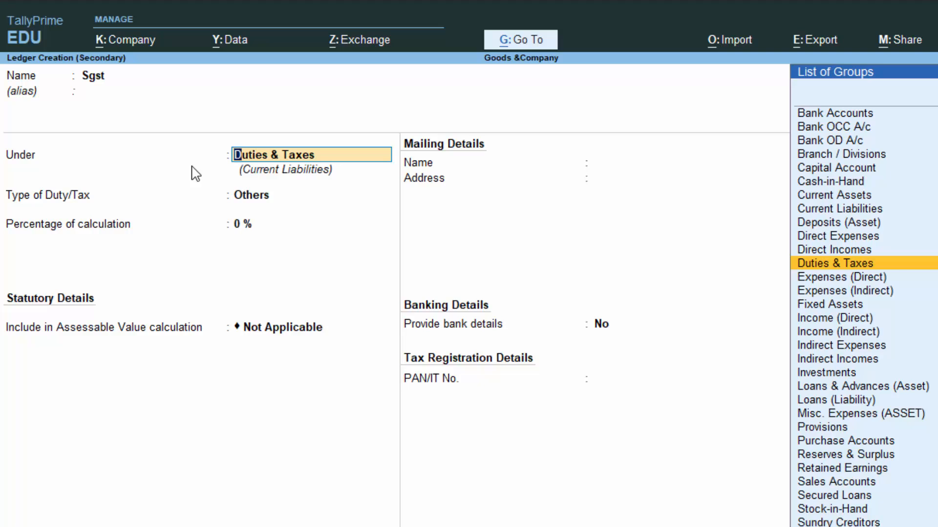
Step: Put Sgst under Duties & Taxes as GST, tax type SGST/UTGST, Normal Rounding, and save
text(D)
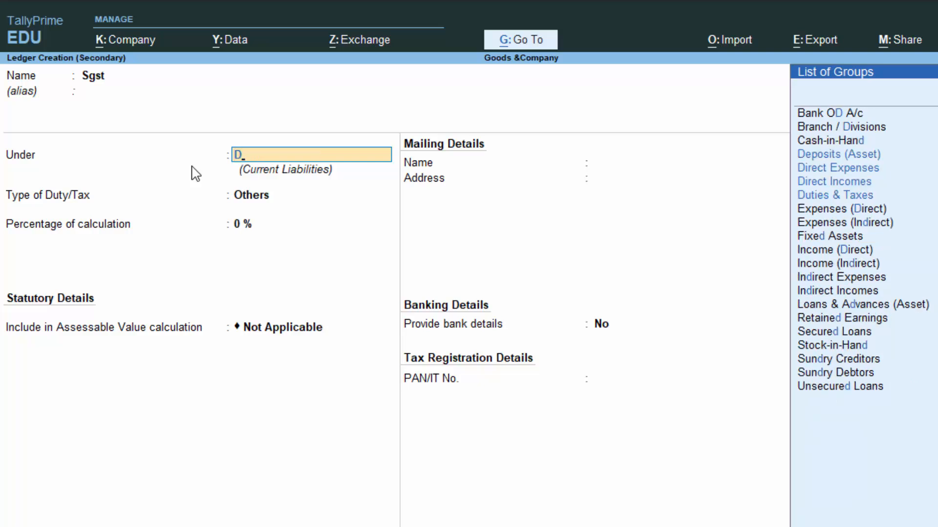
key(Down)
key(Down)
key(Down)
key(Down)
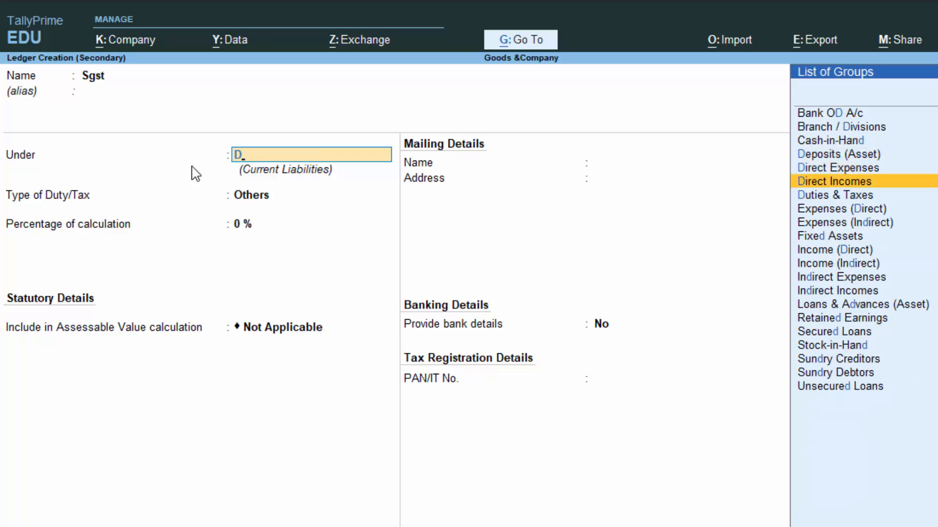
key(Return)
key(Up)
key(Return)
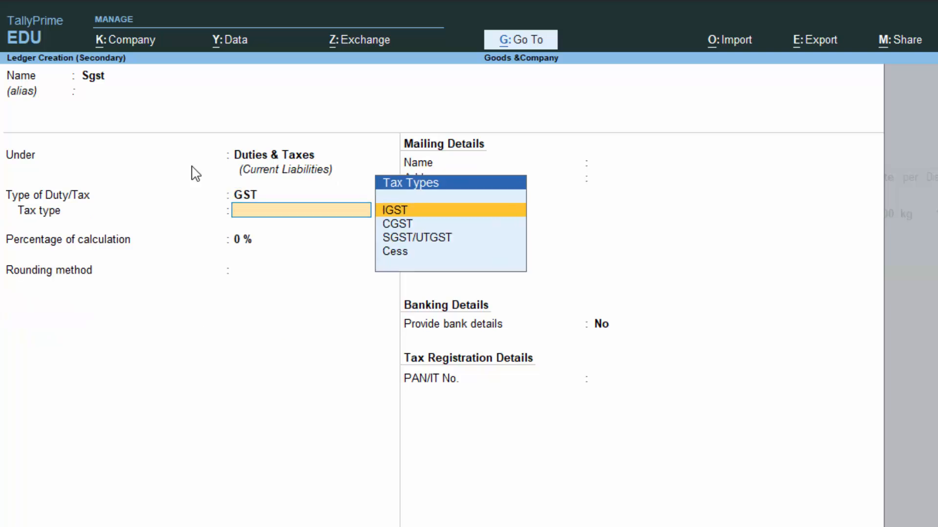
key(Down)
key(Down)
key(Return)
key(Return)
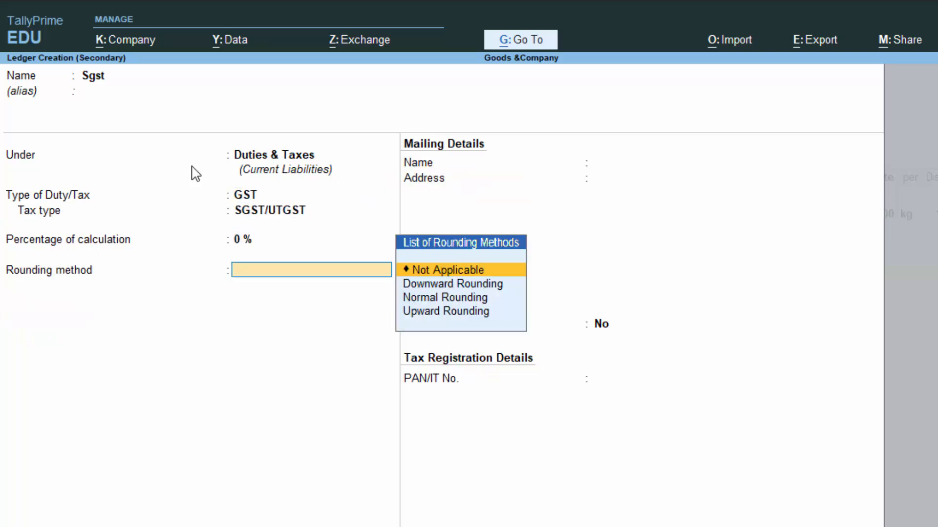
key(Down)
key(Down)
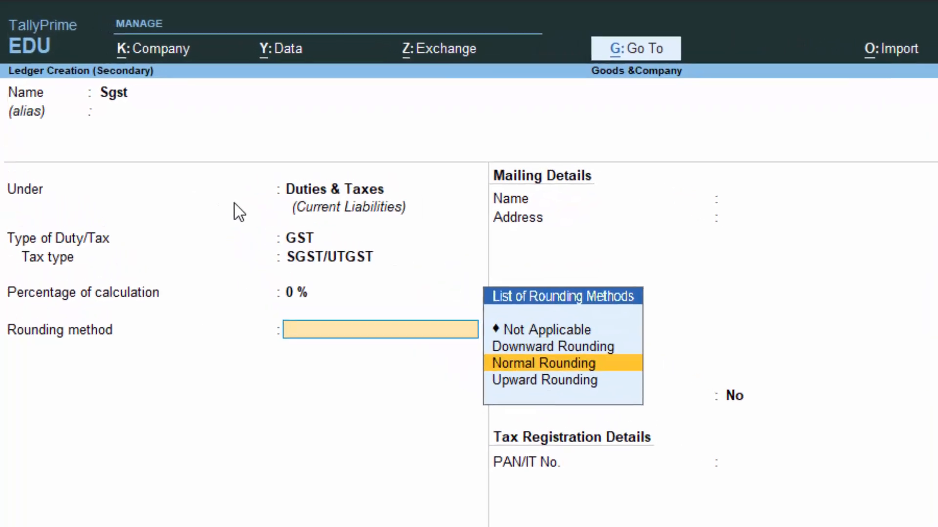
key(Return)
key(Return)
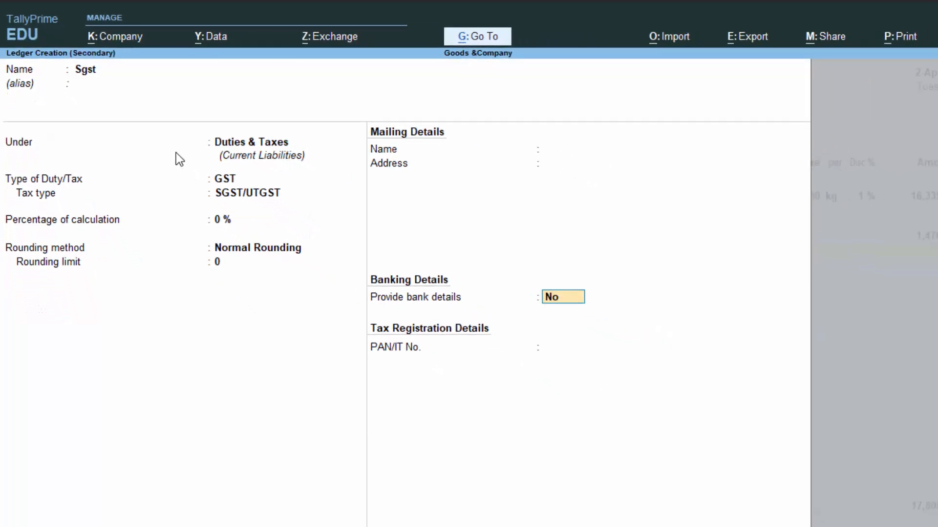
key(Return)
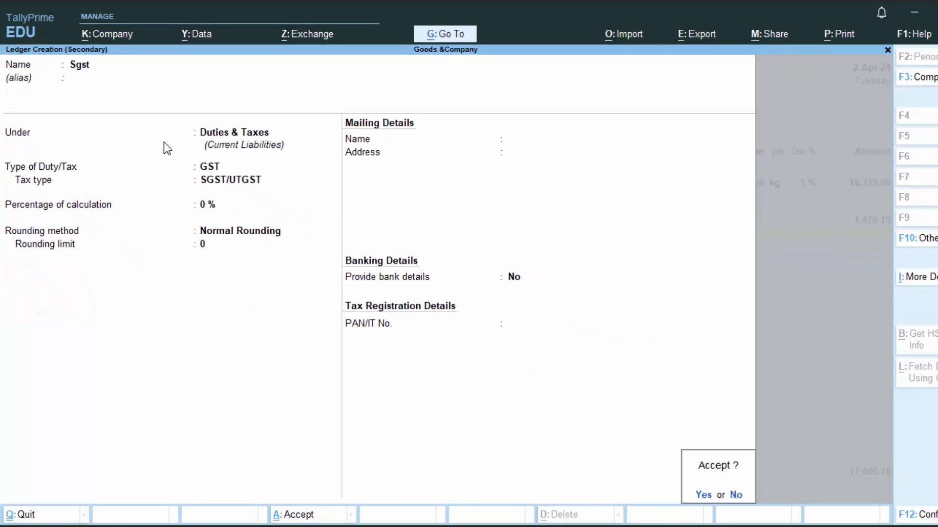
key(Return)
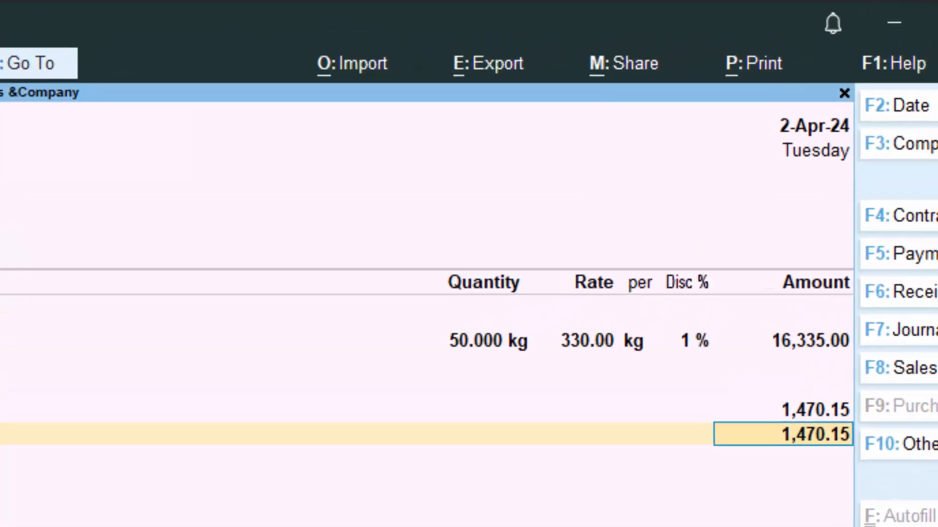
Step: Accept the tax rows and bill 576575, then save with narration 'The goods have been purchased on credit'
key(Return)
key(Return)
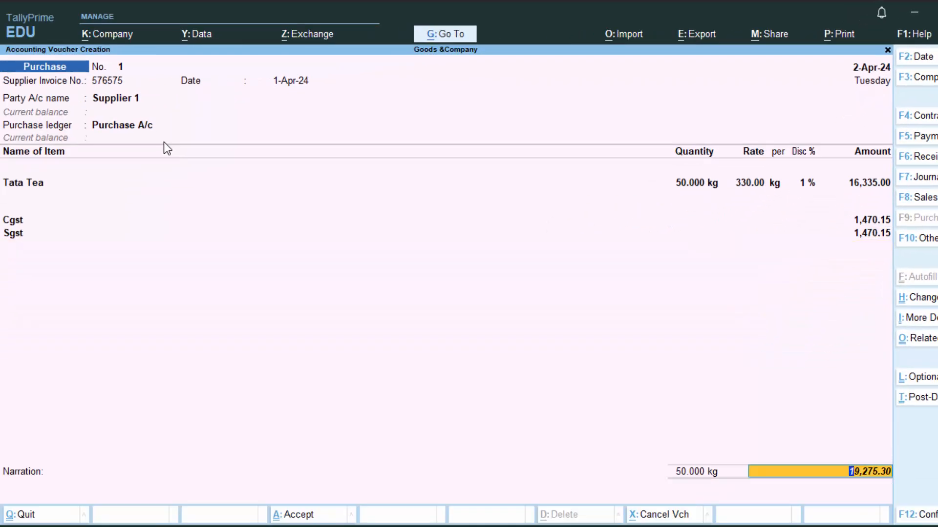
key(Return)
key(Return)
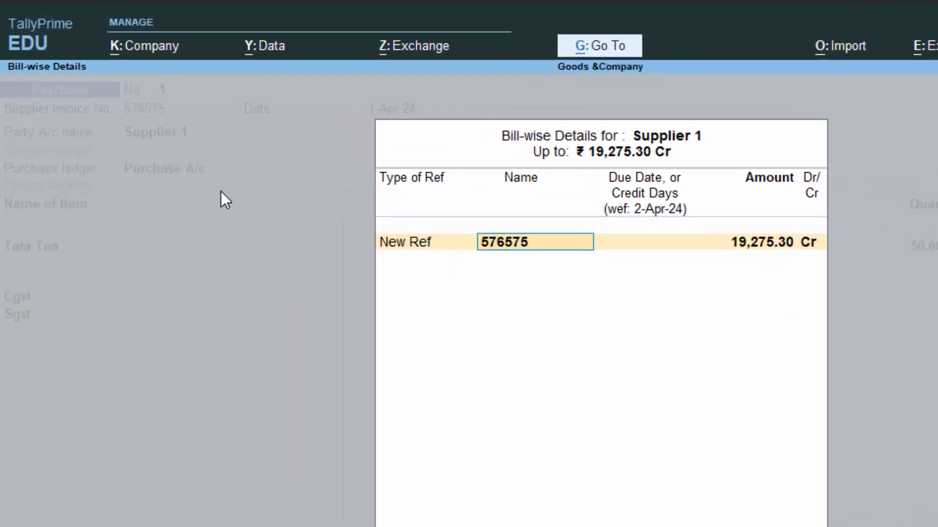
key(Return)
key(Return)
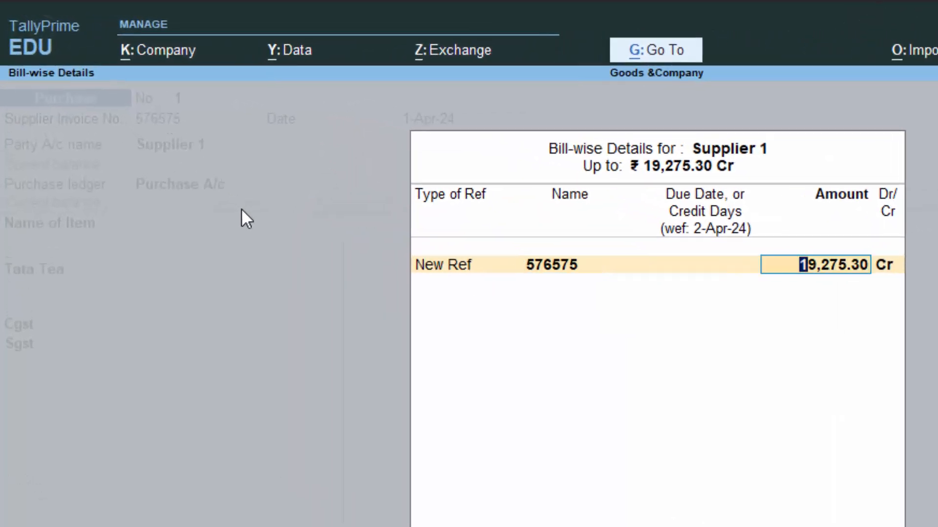
key(Return)
key(Return)
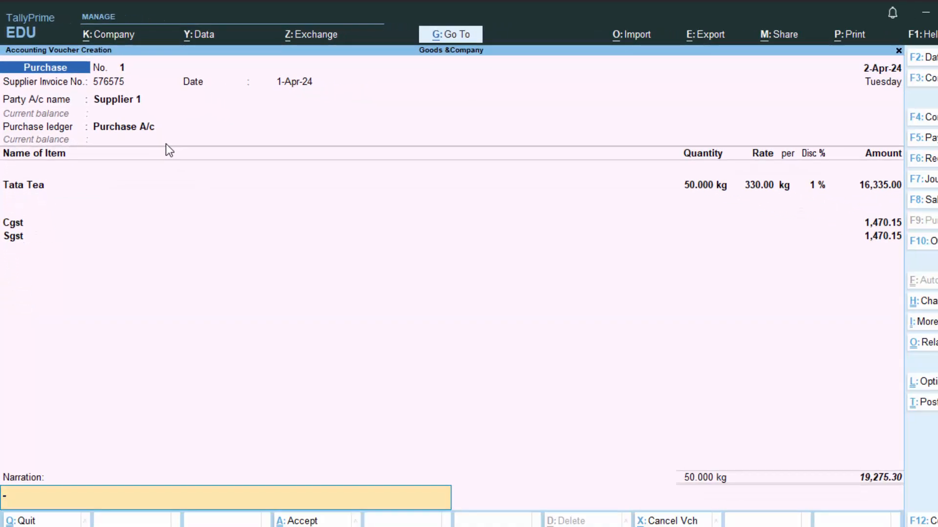
text(The g)
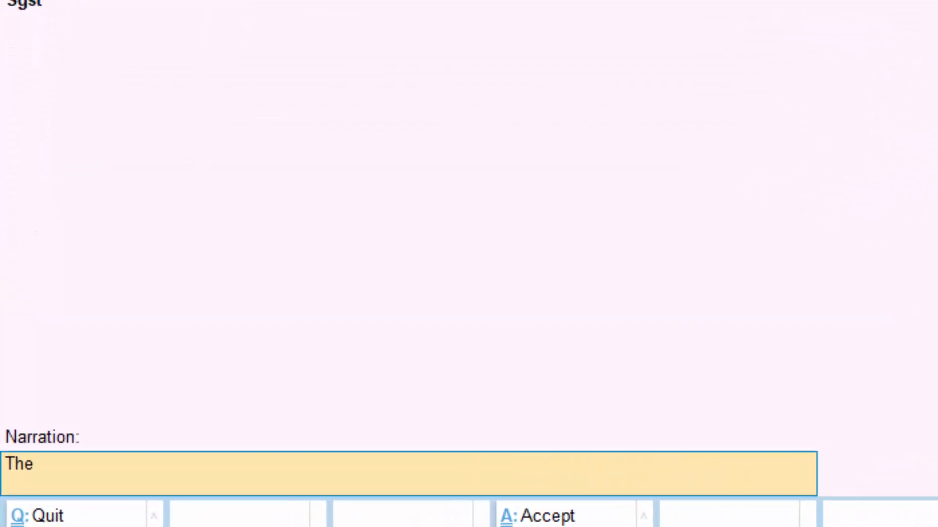
text(oods)
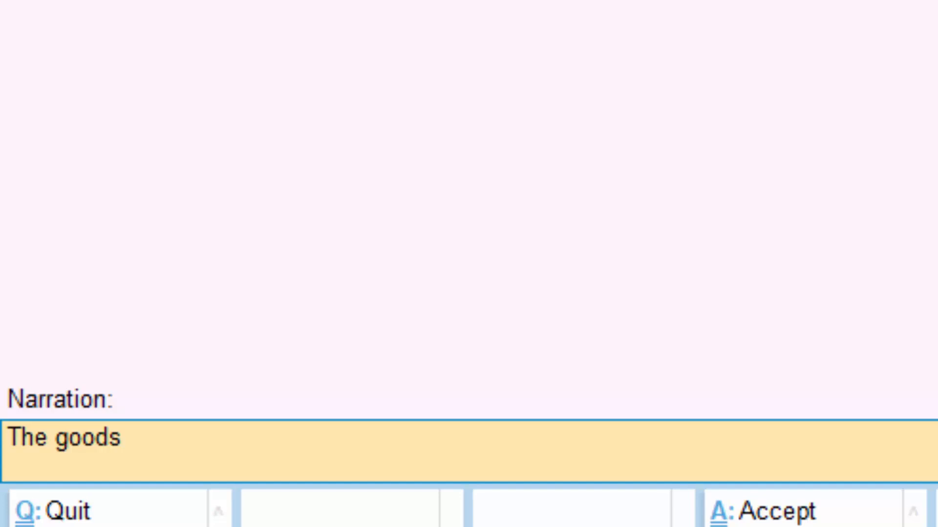
text( have b)
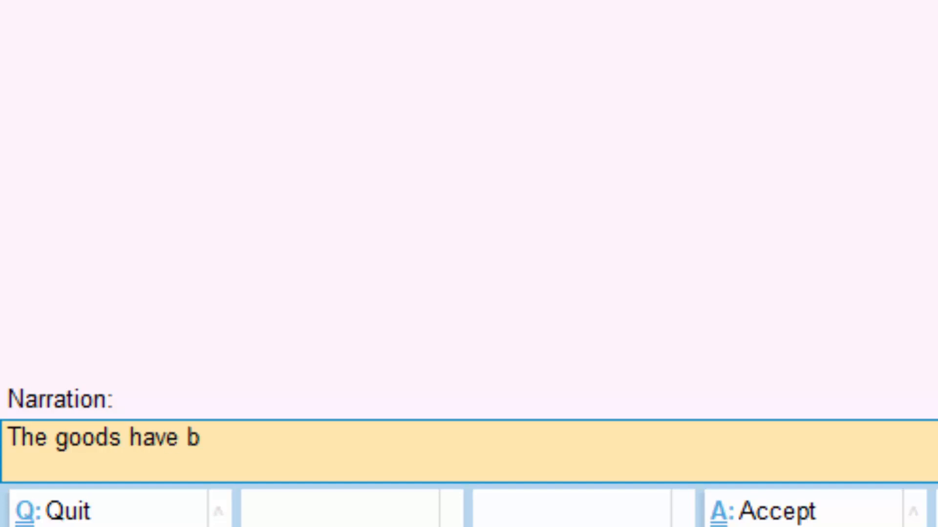
text(een pur)
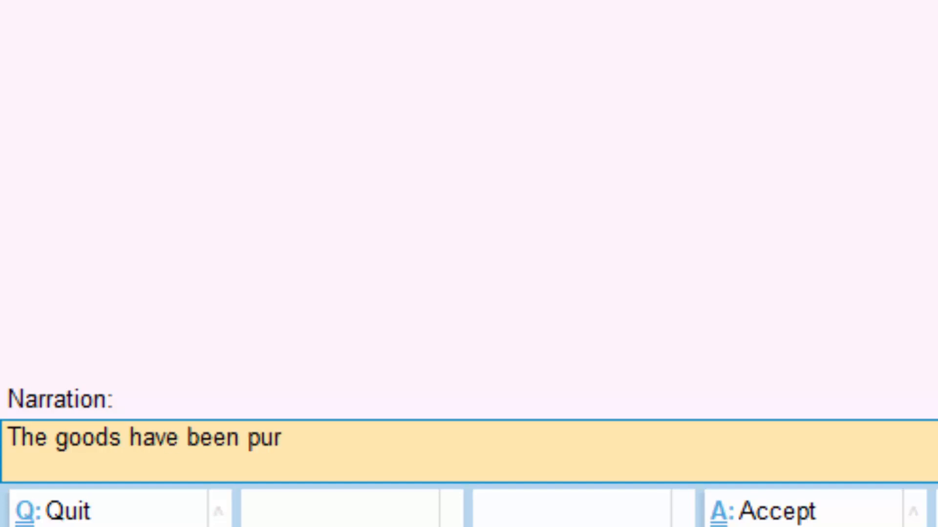
text(chased)
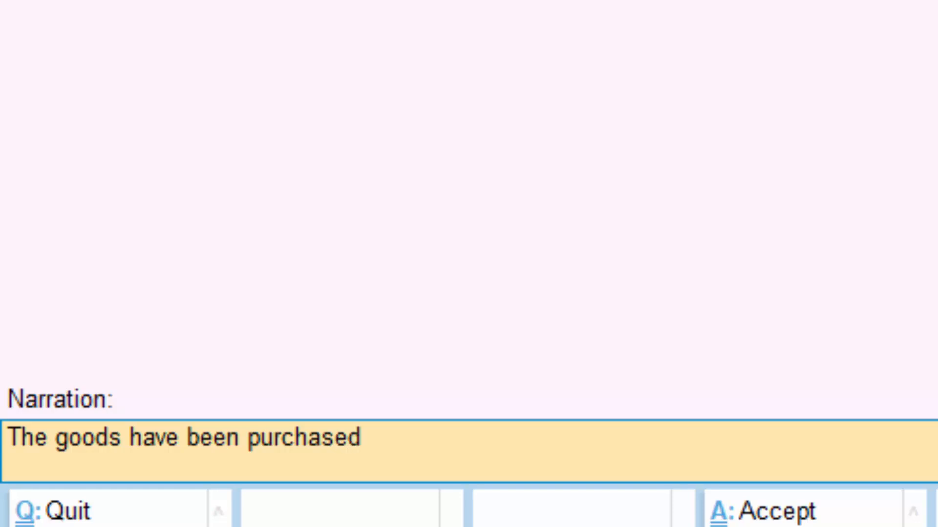
text( on cred)
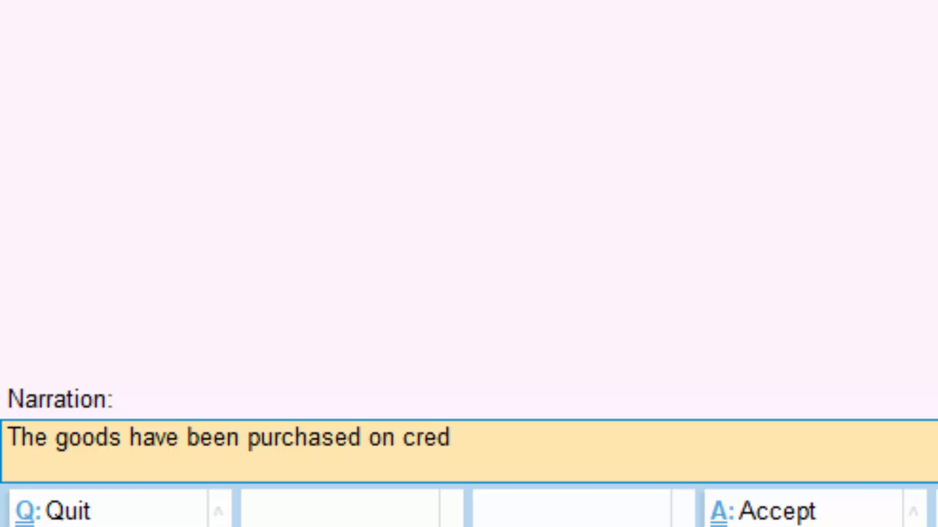
text(it)
key(Return)
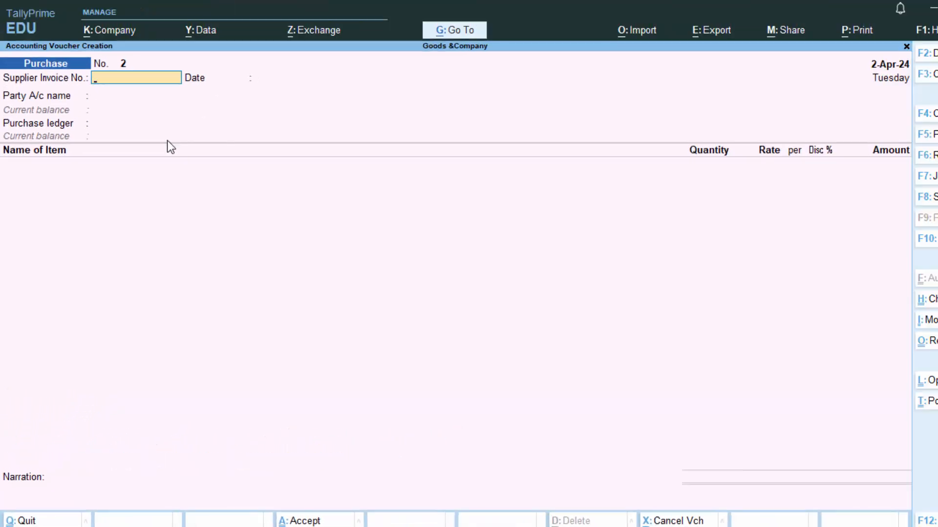
key(Escape)
key(Return)
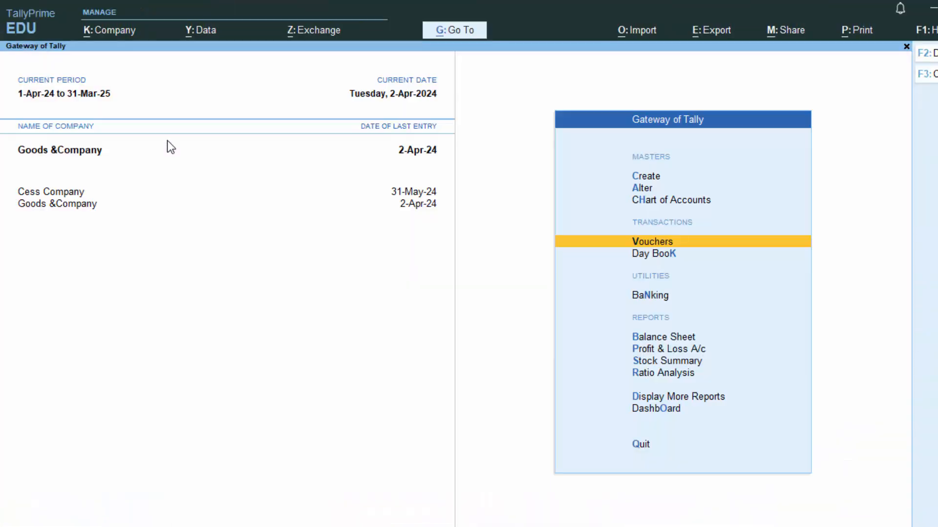
key(d)
key(d)
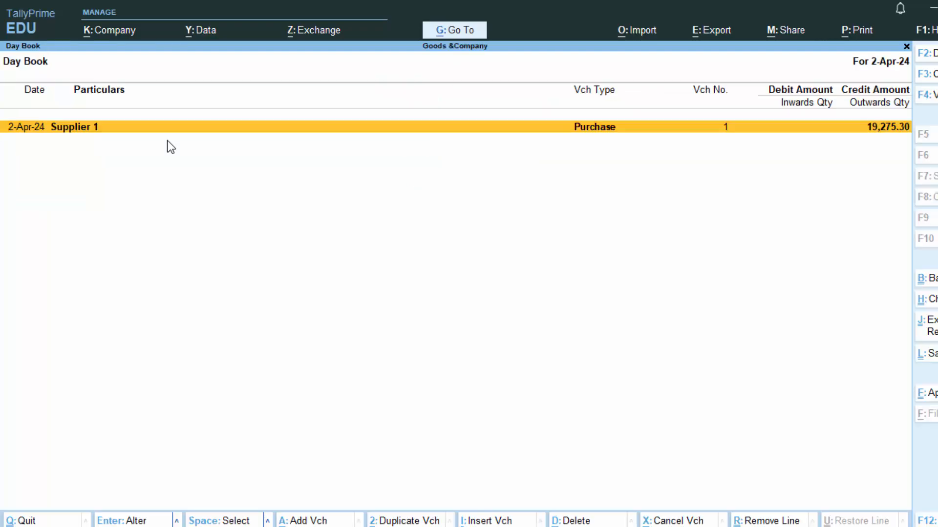
key(Return)
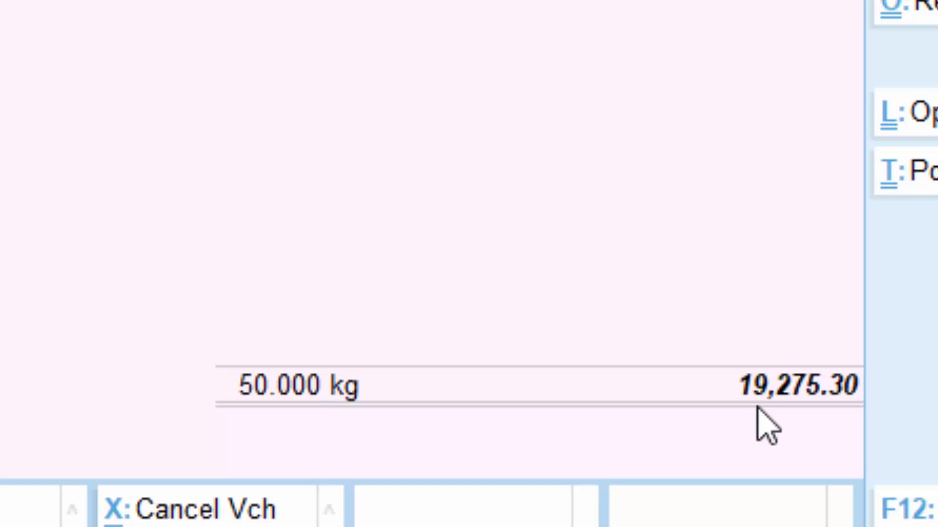
key(Escape)
key(y)
key(Escape)
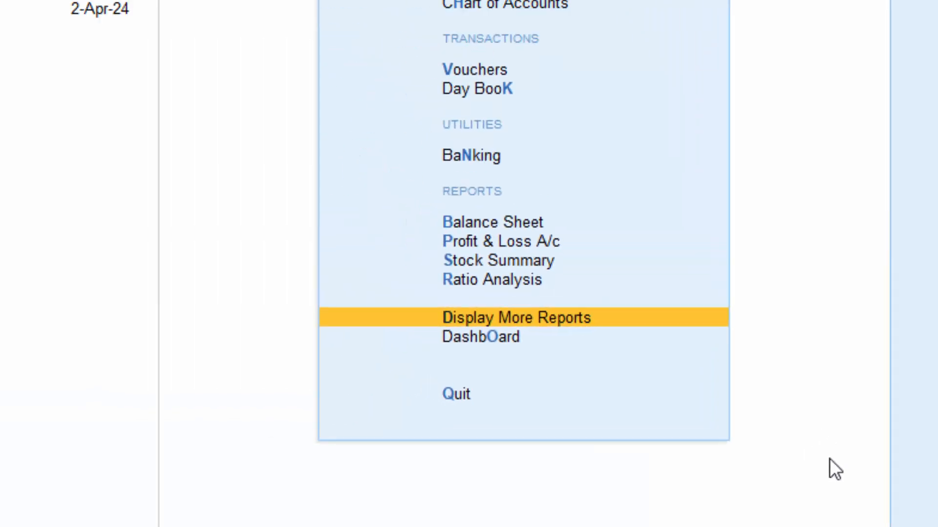
key(v)
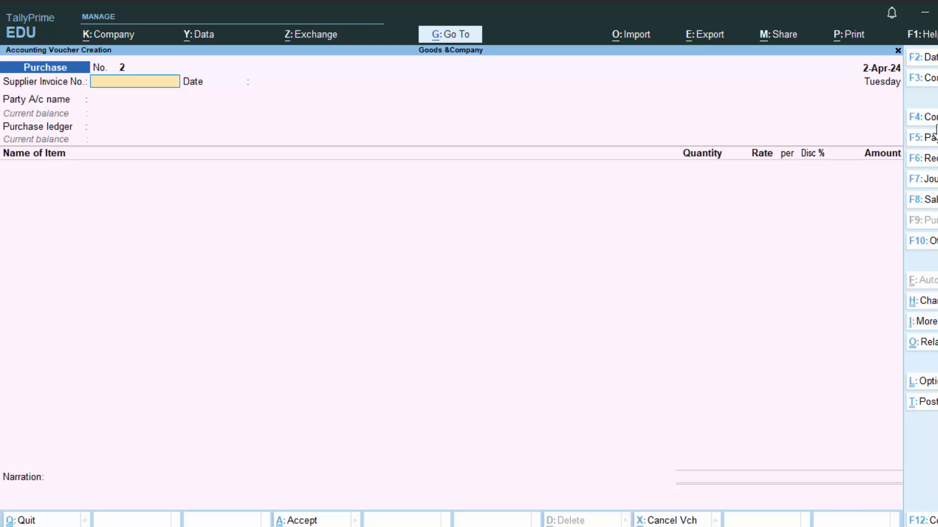
Step: Start a payment voucher debiting Supplier 1 with 19,275.30
click(925, 138)
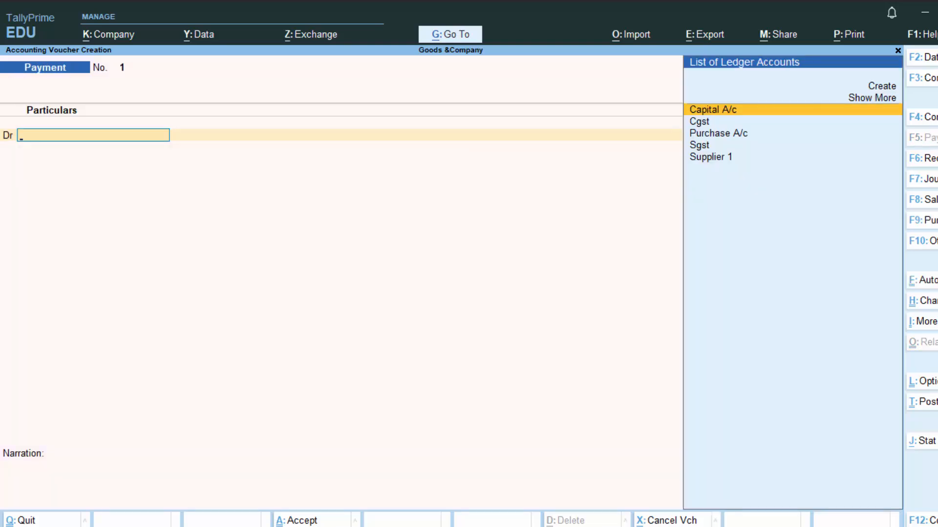
key(Down)
key(Down)
key(Down)
key(Down)
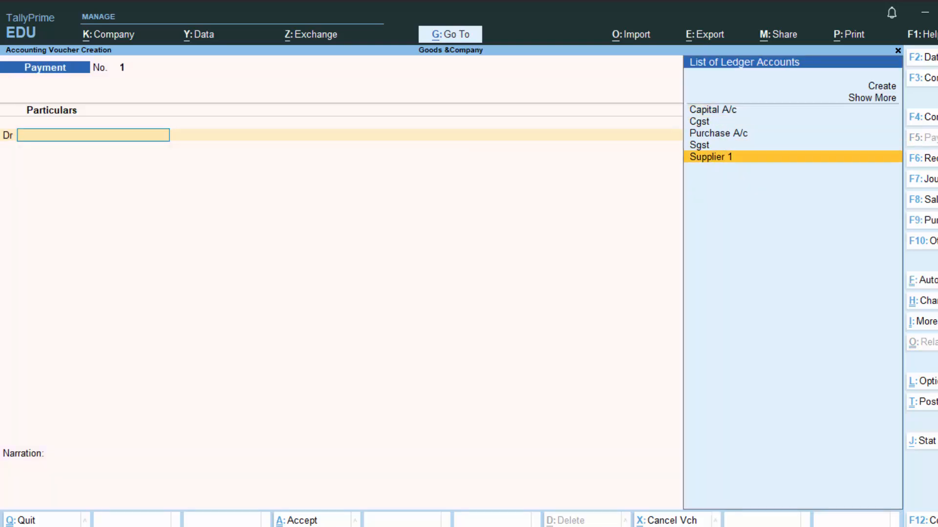
key(Return)
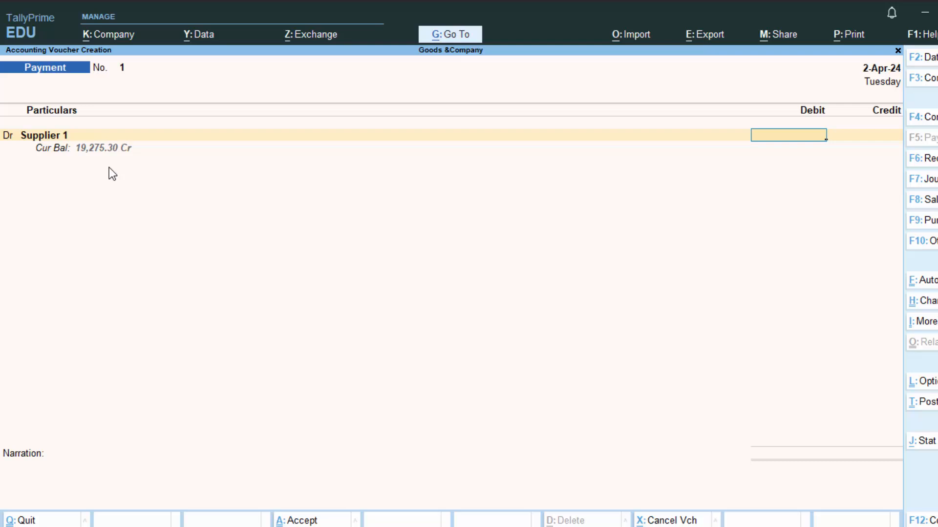
text(19275.3)
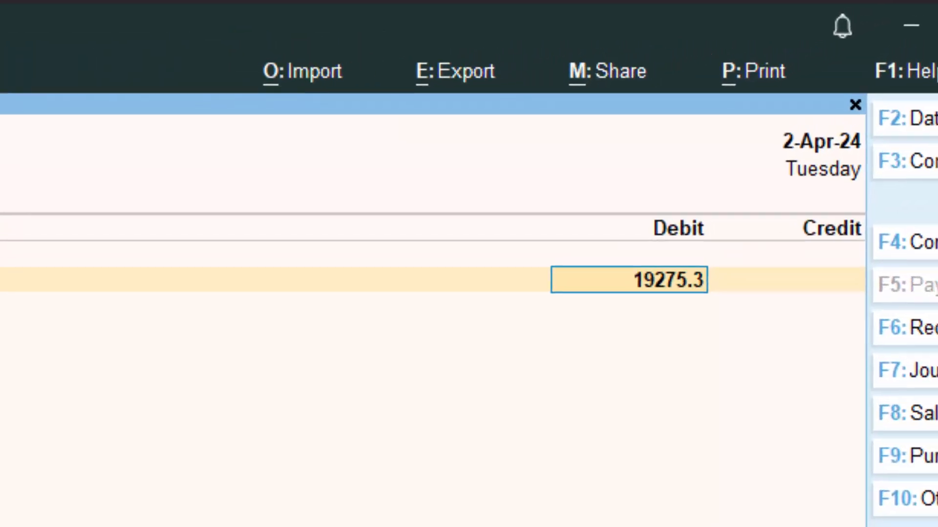
key(Return)
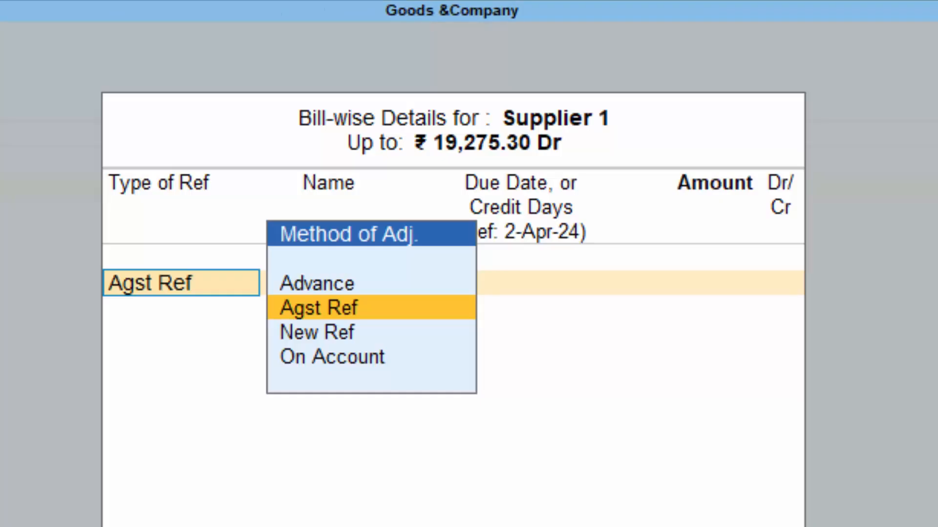
Step: Settle against bill 576575 and credit Cash for 19,275.30
key(Return)
key(BackSpace)
key(Return)
key(Return)
key(Return)
key(Return)
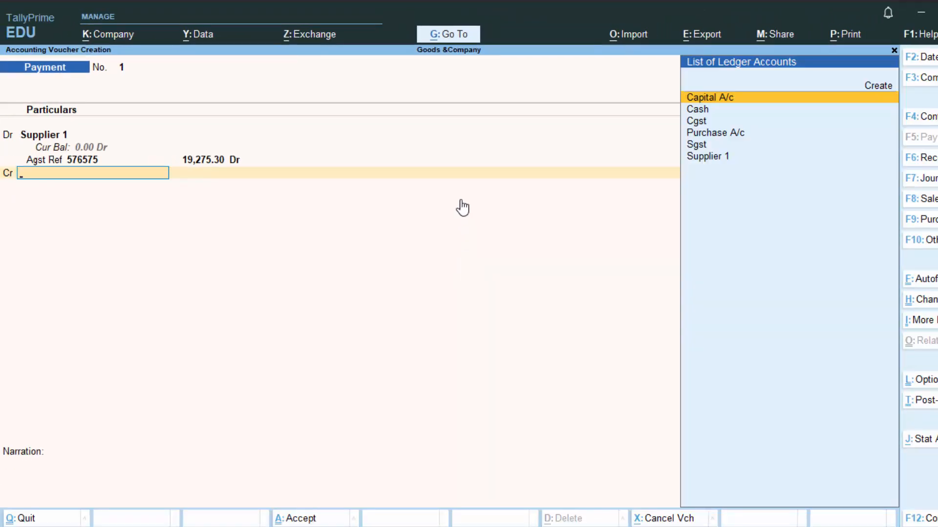
key(Down)
key(Return)
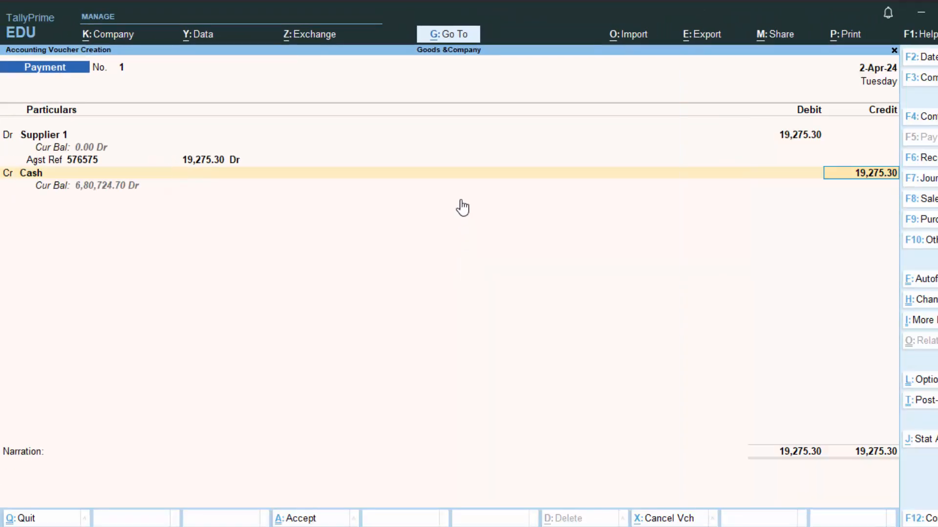
key(Return)
Step: Add the narration 'Payment received' and save the payment voucher
text(T)
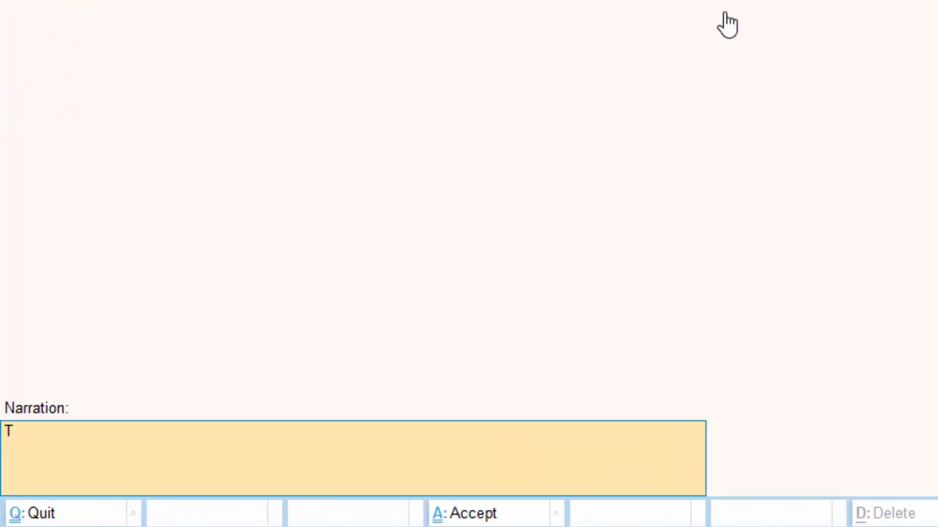
key(BackSpace)
text(Pa)
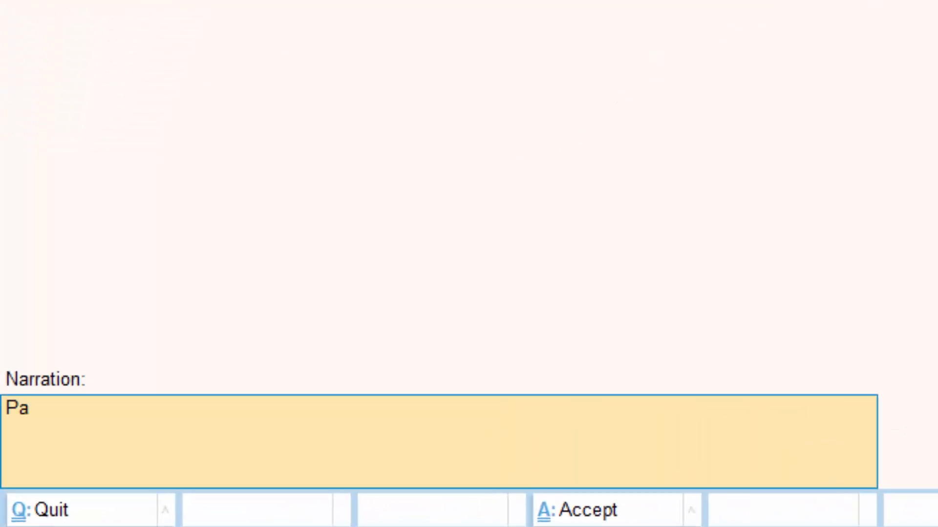
text(ymen)
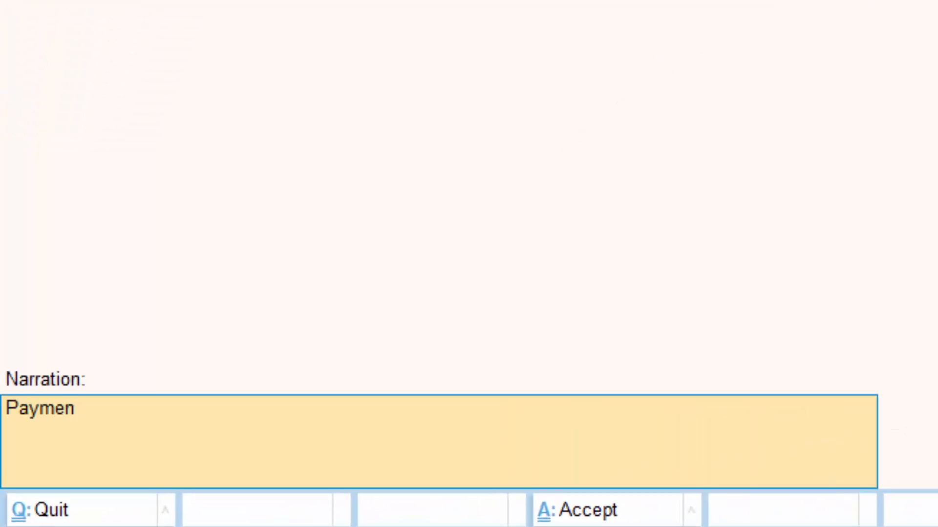
text(t received)
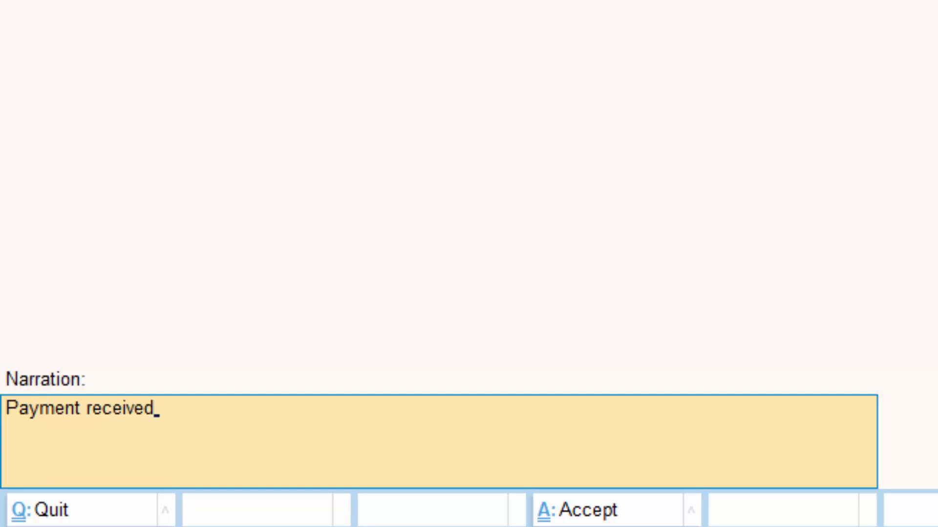
key(Return)
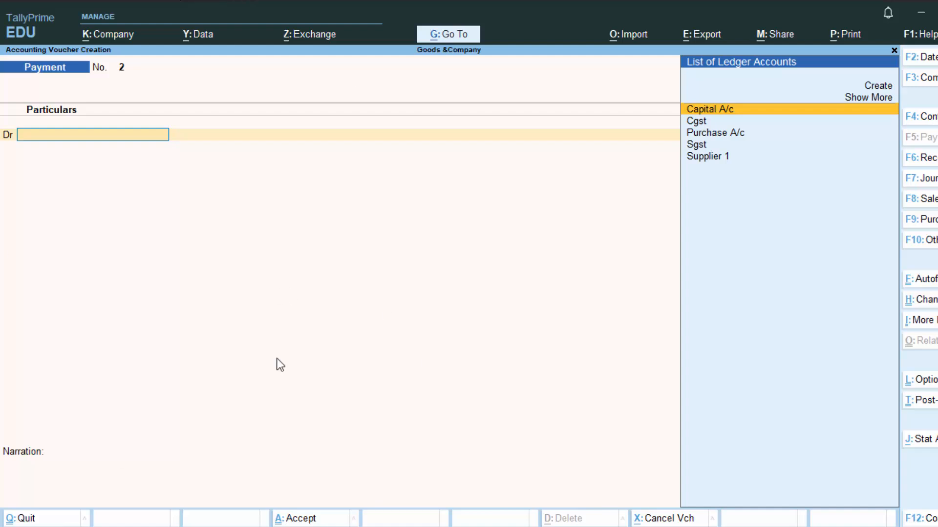